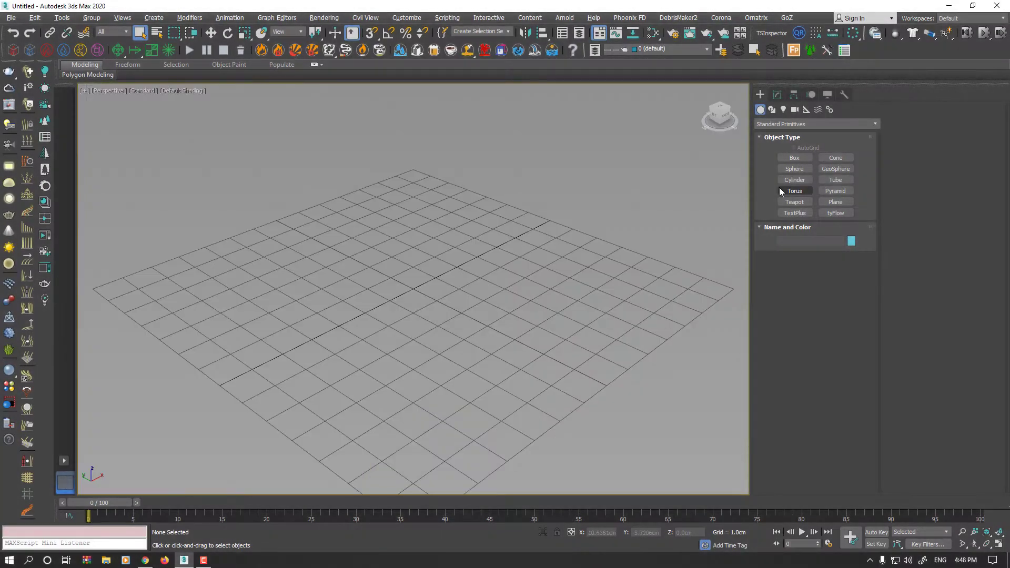
Create a pyramid by dragging its square base and setting its height
{"action": "left_click", "coordinate": [825, 192]}
{"action": "left_click_drag", "start_coordinate": [414, 290], "coordinate": [553, 340]}
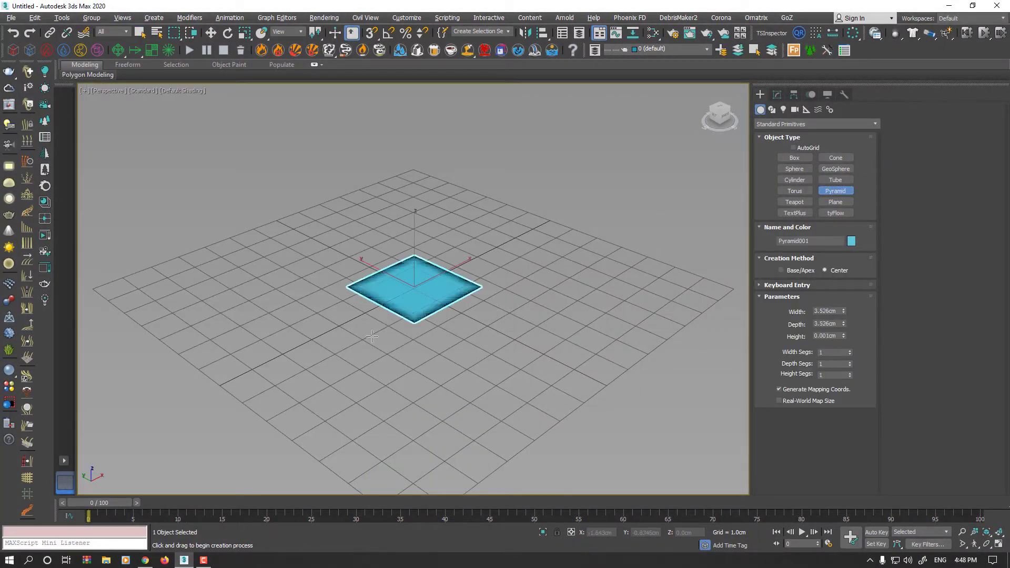
{"action": "left_click", "coordinate": [426, 194]}
{"action": "right_click", "coordinate": [430, 197]}
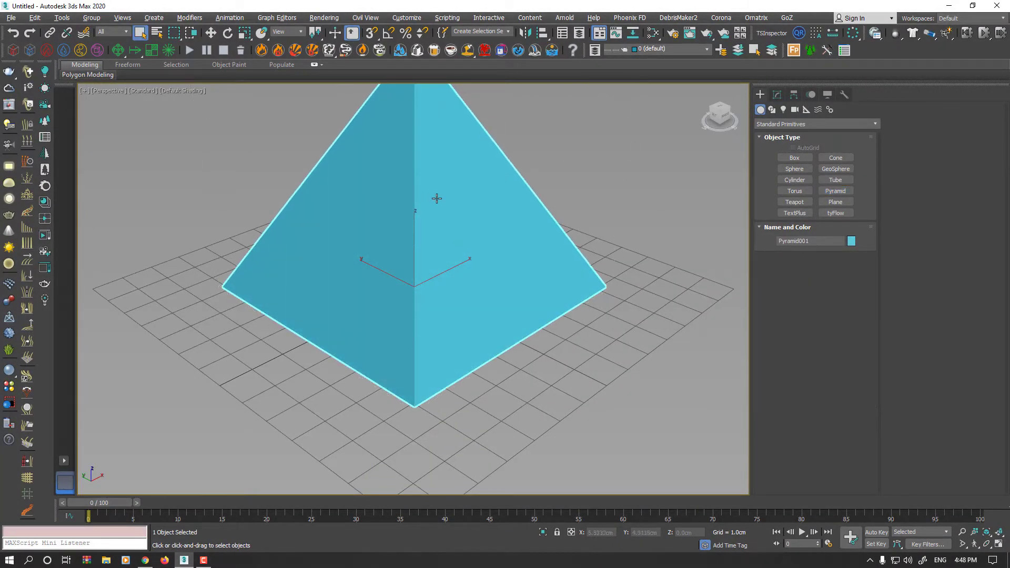
Set the pyramid's Width, Depth and Height Segs to 2 each
{"action": "left_click", "coordinate": [777, 94]}
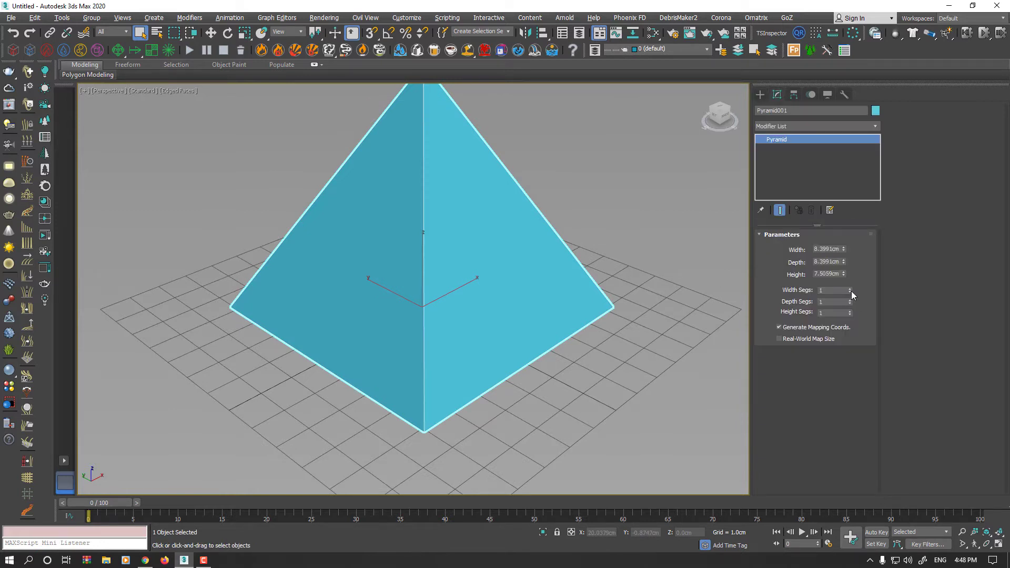
{"action": "left_click", "coordinate": [849, 288]}
{"action": "left_click", "coordinate": [850, 299]}
{"action": "left_click", "coordinate": [850, 310]}
{"action": "scroll", "coordinate": [473, 304], "scroll_direction": "down", "scroll_amount": 2}
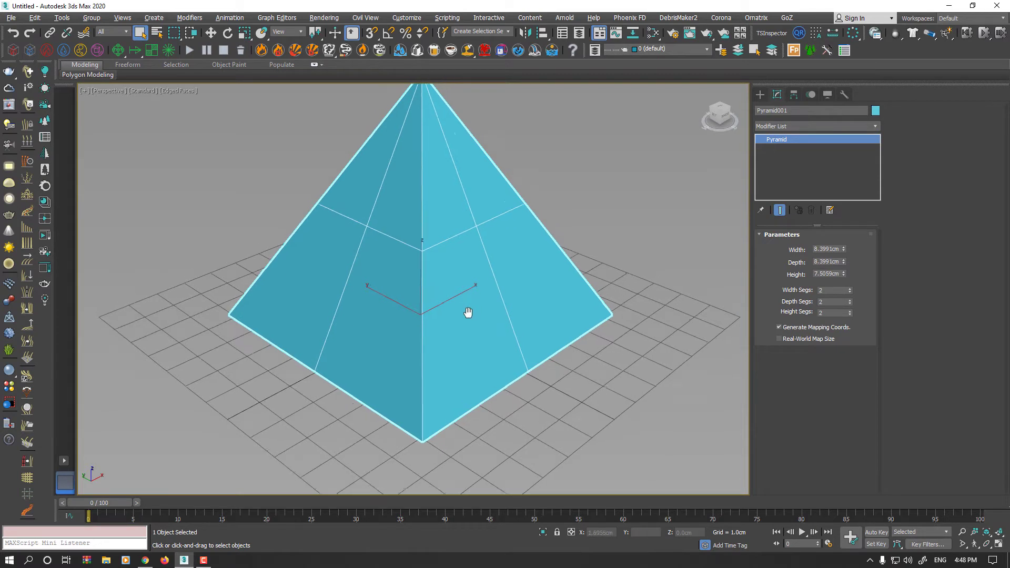
Convert the pyramid to an Editable Poly from the right-click menu
{"action": "middle_click_drag", "start_coordinate": [466, 311], "coordinate": [472, 289], "text": "alt"}
{"action": "right_click", "coordinate": [467, 268]}
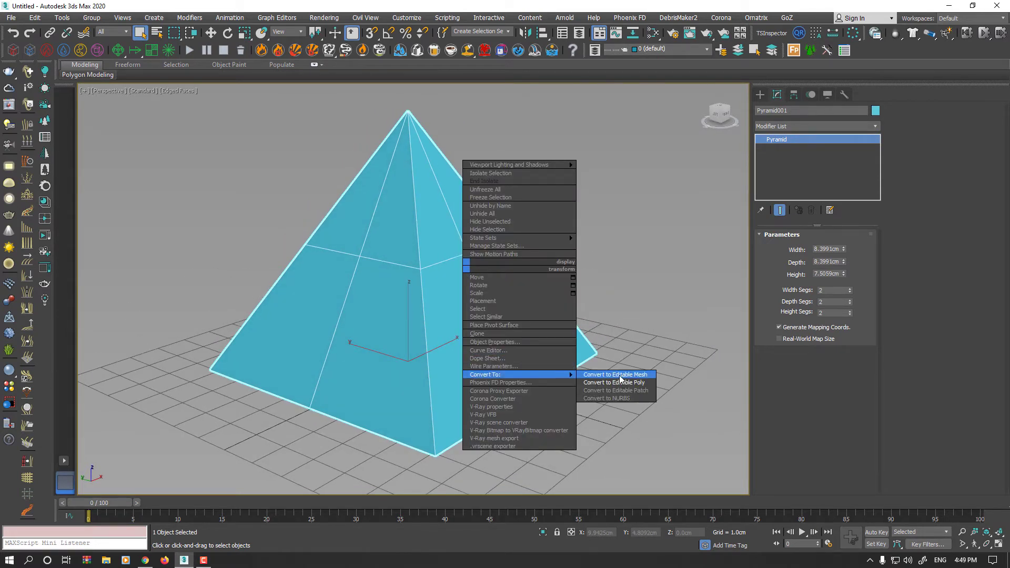
{"action": "left_click", "coordinate": [624, 381]}
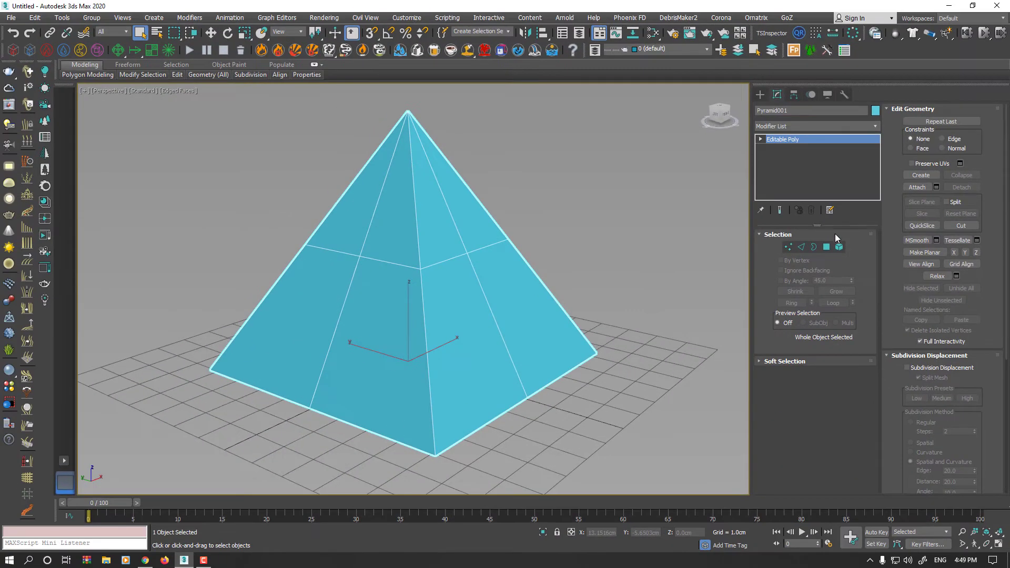
In Edge mode, select the pyramid's horizontal middle edge loop and activate Select and Move
{"action": "left_click", "coordinate": [800, 248]}
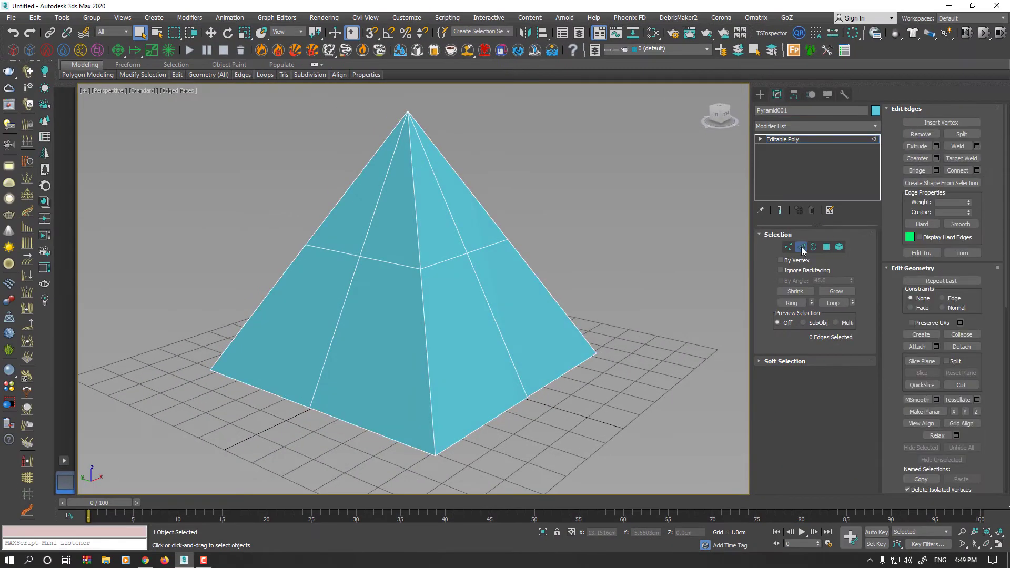
{"action": "double_click", "coordinate": [450, 258]}
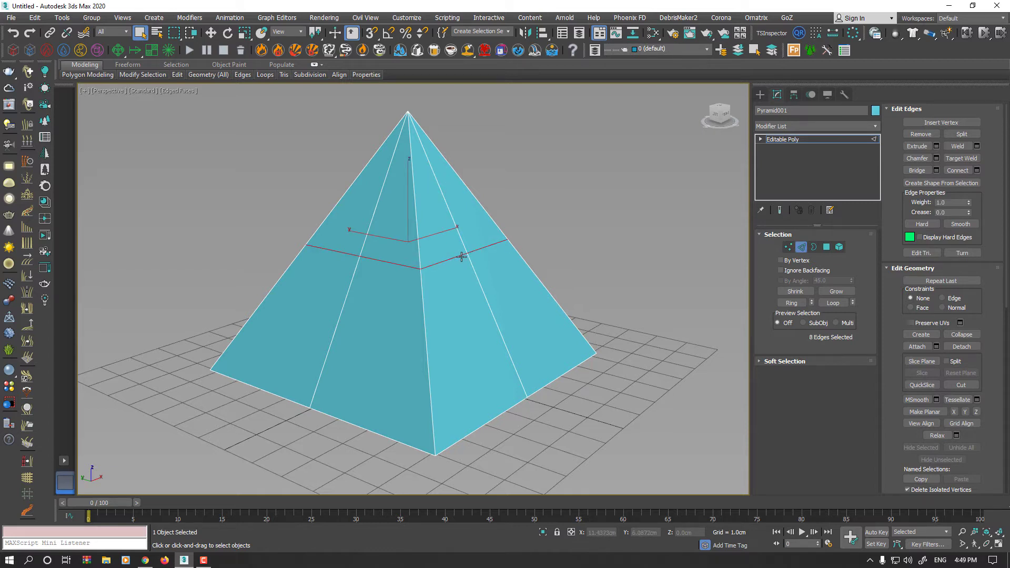
{"action": "key", "text": "w"}
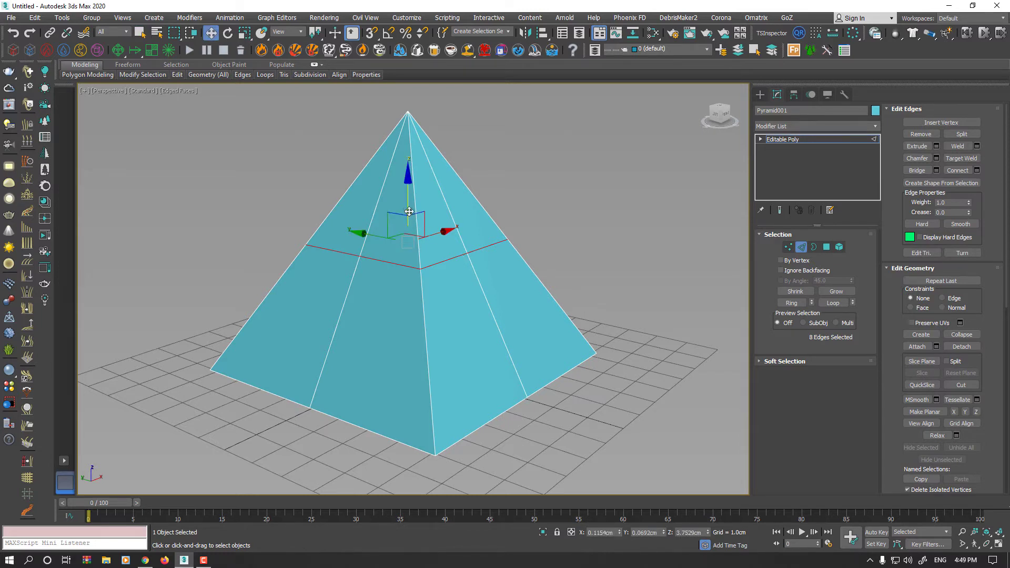
Drag the edge loop up and down with no constraint, then return it to its original height
{"action": "left_click_drag", "start_coordinate": [411, 207], "coordinate": [427, 248]}
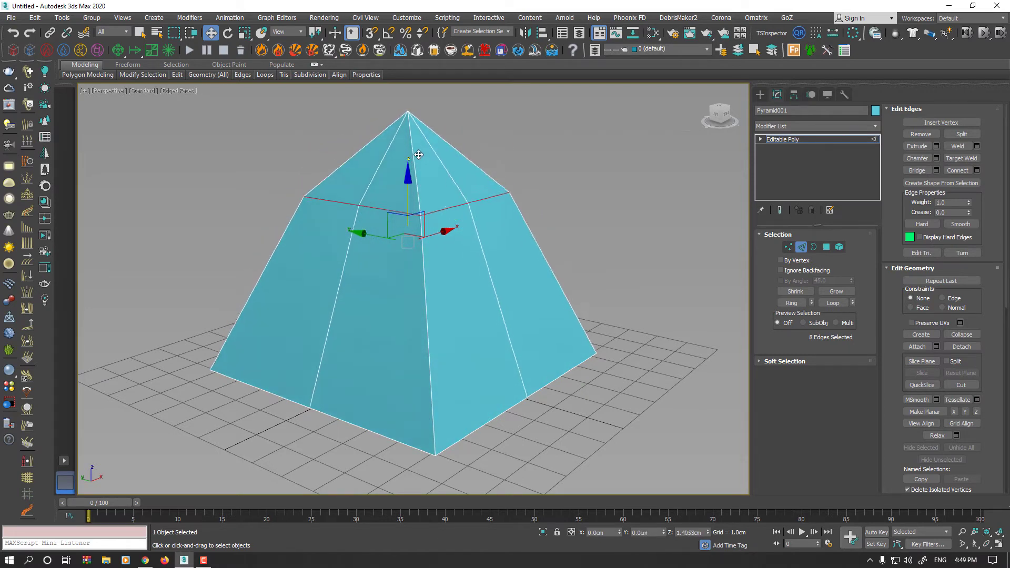
{"action": "left_click_drag", "start_coordinate": [426, 248], "coordinate": [447, 243]}
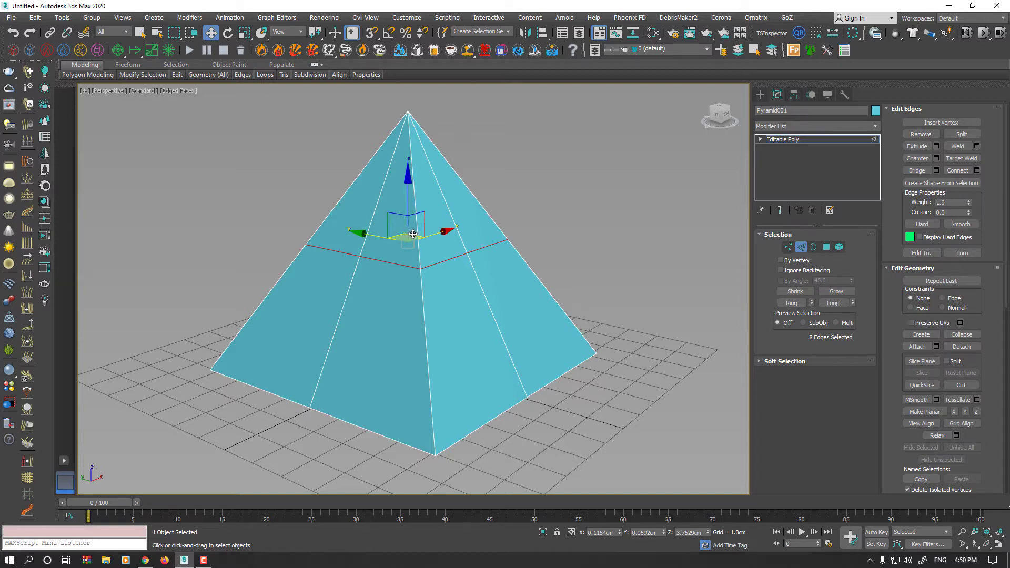
{"action": "left_click_drag", "start_coordinate": [413, 235], "coordinate": [440, 207]}
Slide the edge loop down and back up along the pyramid's sloped edges
{"action": "mouse_move", "coordinate": [407, 204]}
{"action": "left_mouse_down"}
{"action": "mouse_move", "coordinate": [450, 289]}
{"action": "mouse_move", "coordinate": [399, 175]}
{"action": "left_mouse_up"}
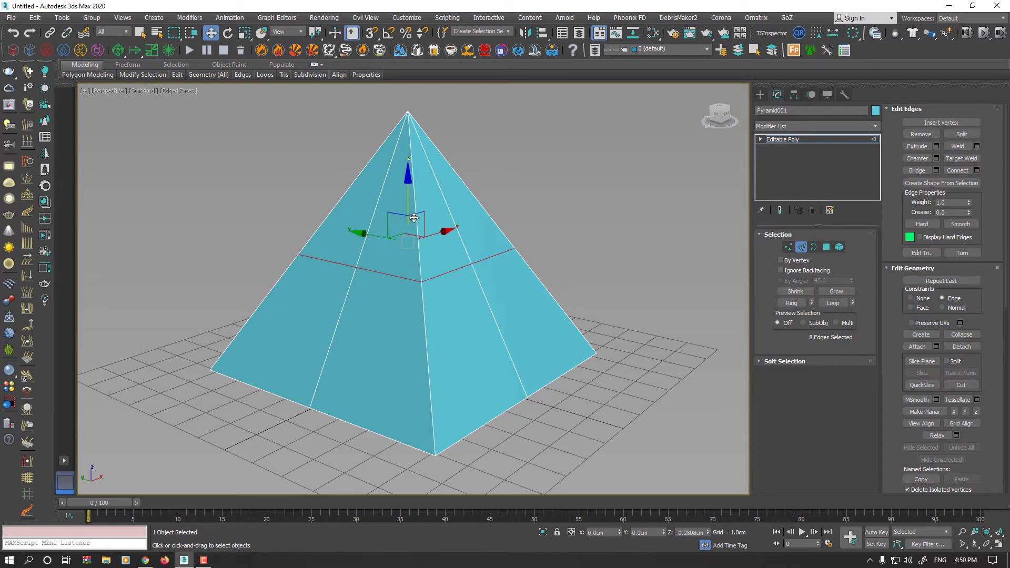
{"action": "left_click_drag", "start_coordinate": [399, 174], "coordinate": [414, 218]}
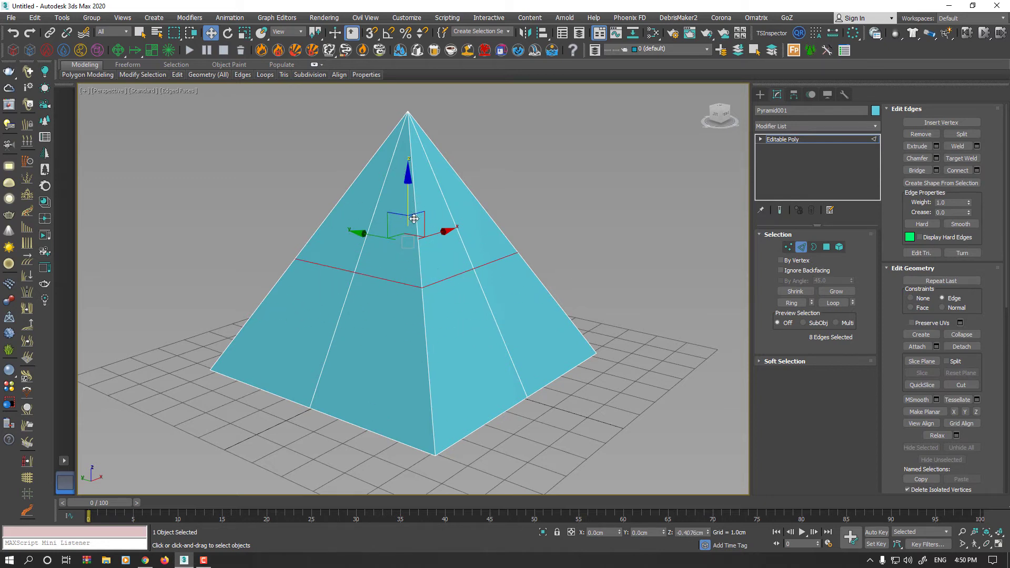
In Vertex mode, select a middle-ring vertex and slide it along its edge
{"action": "left_click", "coordinate": [789, 246]}
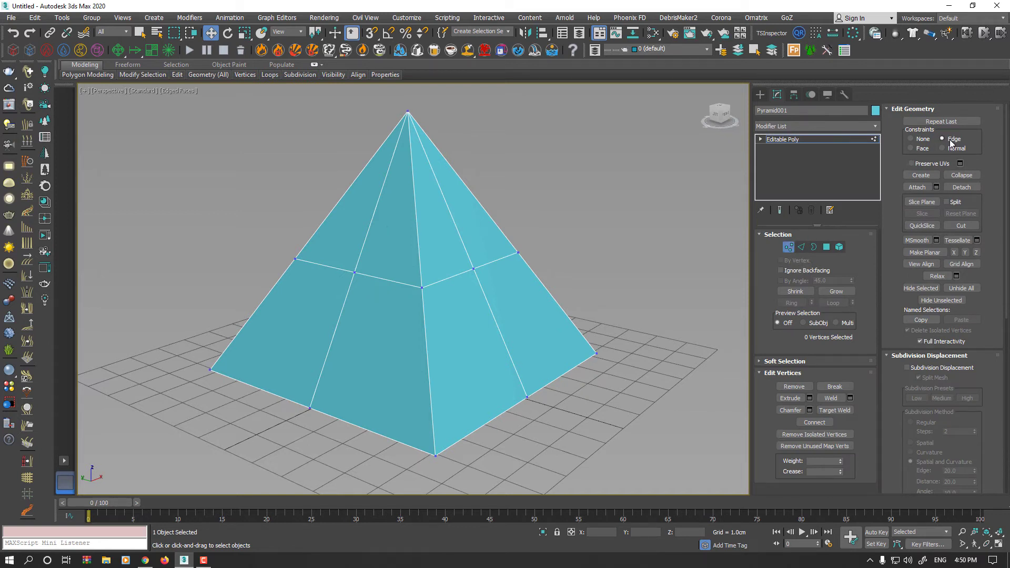
{"action": "left_click", "coordinate": [472, 267]}
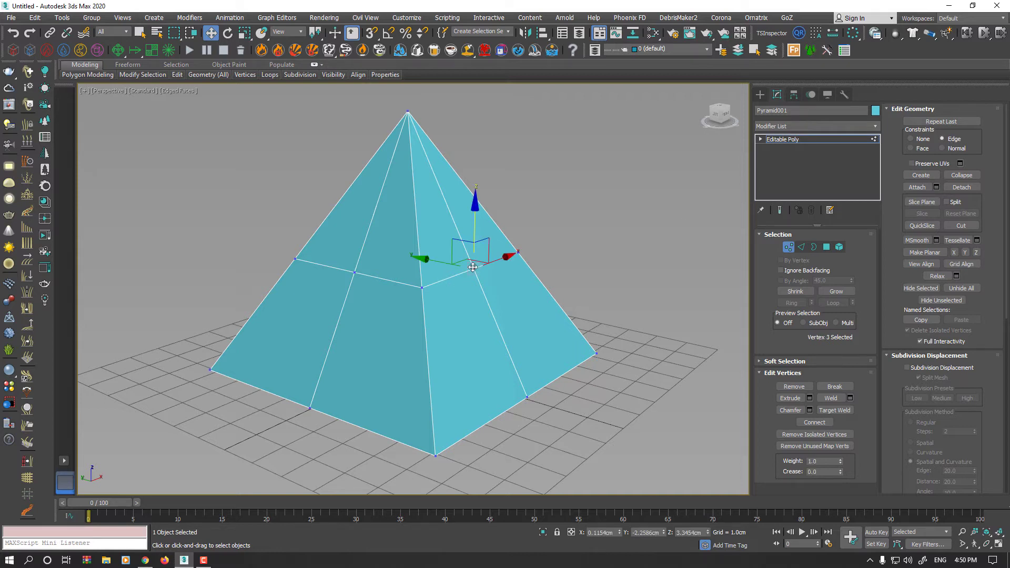
{"action": "scroll", "coordinate": [472, 266], "scroll_direction": "up", "scroll_amount": 2}
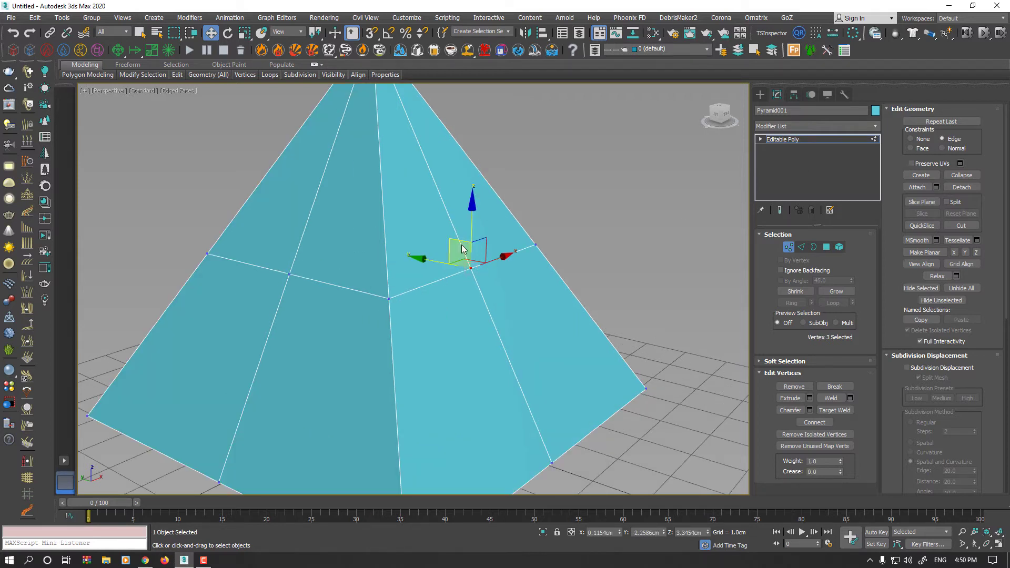
{"action": "mouse_move", "coordinate": [498, 258]}
{"action": "left_mouse_down"}
{"action": "mouse_move", "coordinate": [496, 270]}
{"action": "mouse_move", "coordinate": [468, 219]}
{"action": "mouse_move", "coordinate": [472, 252]}
{"action": "left_mouse_up"}
From a frontal view, slide the vertex along the horizontal edge, off it, and back
{"action": "middle_click_drag", "start_coordinate": [471, 253], "coordinate": [448, 250], "text": "alt"}
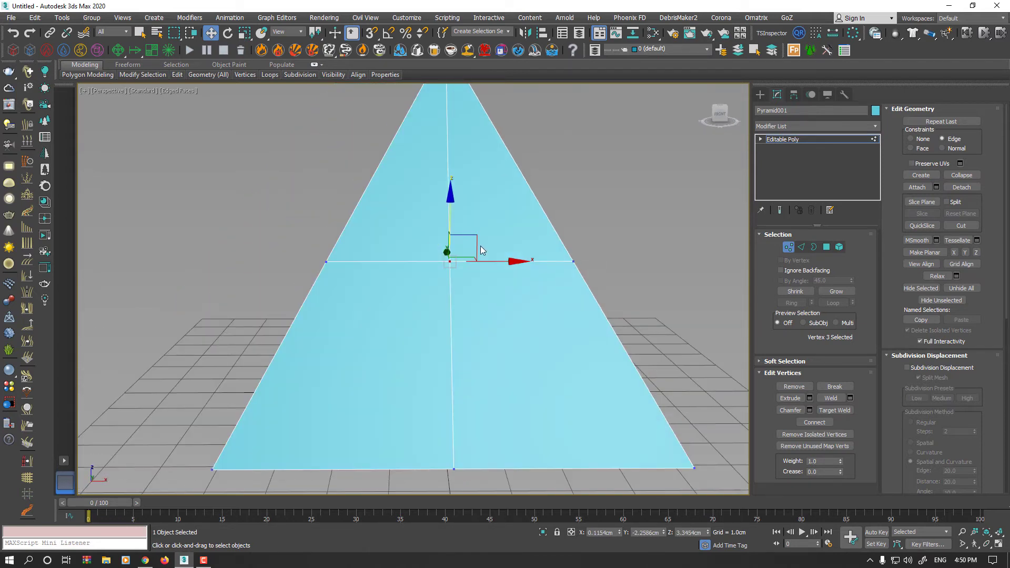
{"action": "left_click_drag", "start_coordinate": [481, 250], "coordinate": [441, 281]}
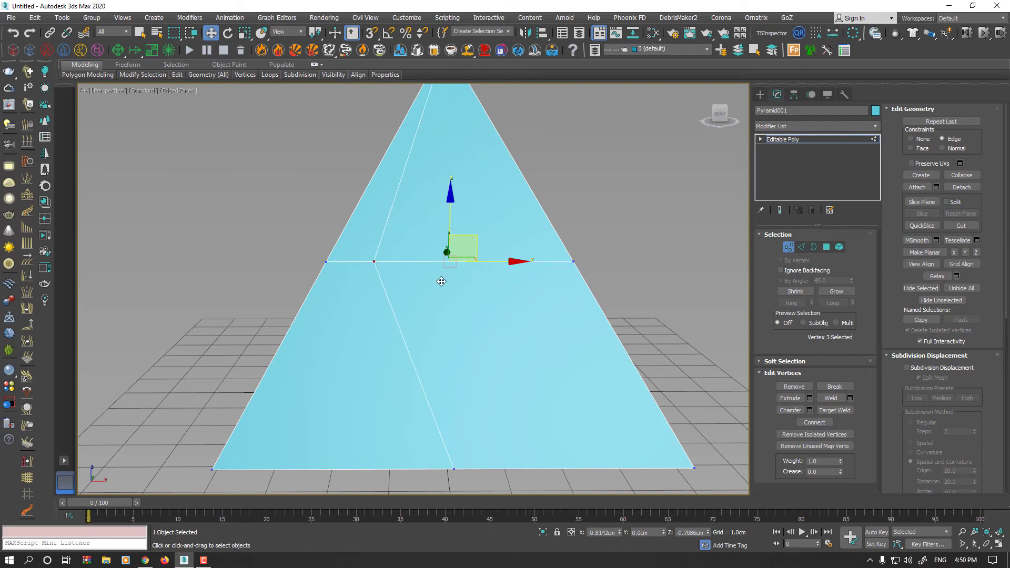
{"action": "mouse_move", "coordinate": [442, 281]}
{"action": "left_mouse_down"}
{"action": "mouse_move", "coordinate": [470, 289]}
{"action": "mouse_move", "coordinate": [474, 202]}
{"action": "left_mouse_up"}
{"action": "middle_click_drag", "start_coordinate": [474, 203], "coordinate": [461, 307], "text": "alt"}
Select the vertical edge on the pyramid's front face and remove it
{"action": "key", "text": "2"}
{"action": "left_click", "coordinate": [460, 309]}
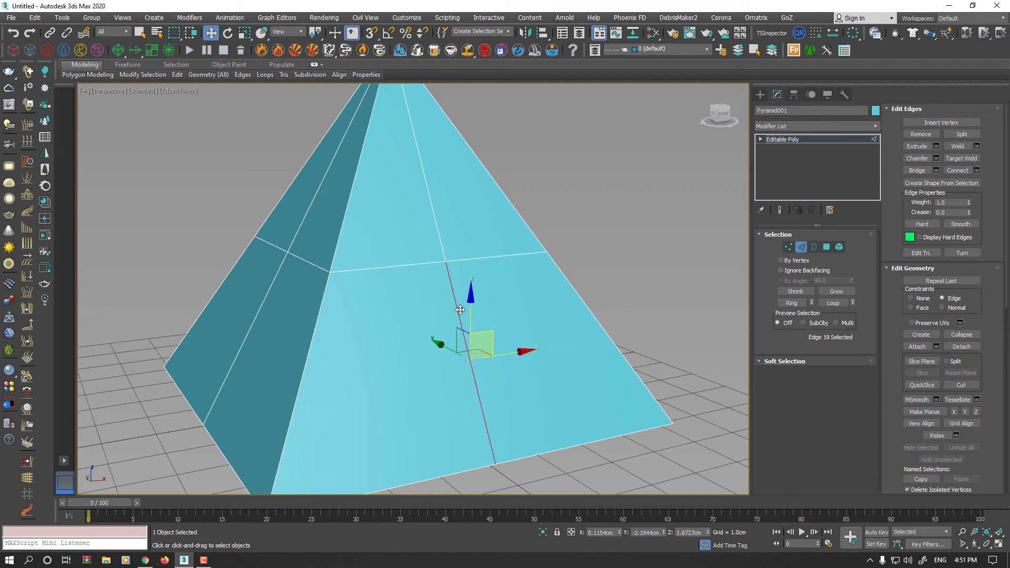
{"action": "key", "text": "BackSpace"}
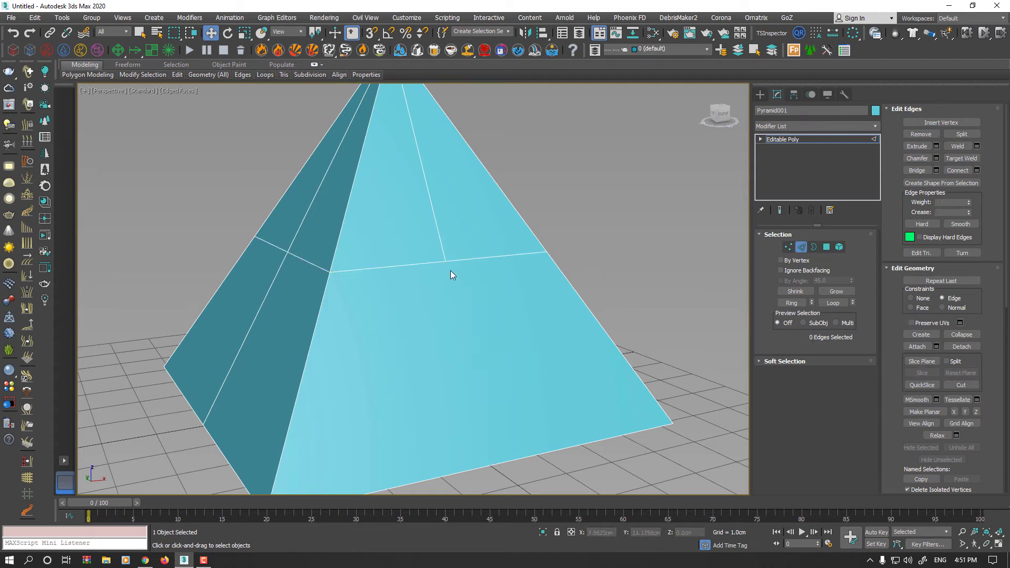
Select middle-ring vertex 3 and slide it along its edges
{"action": "left_click", "coordinate": [788, 248]}
{"action": "left_click", "coordinate": [444, 259]}
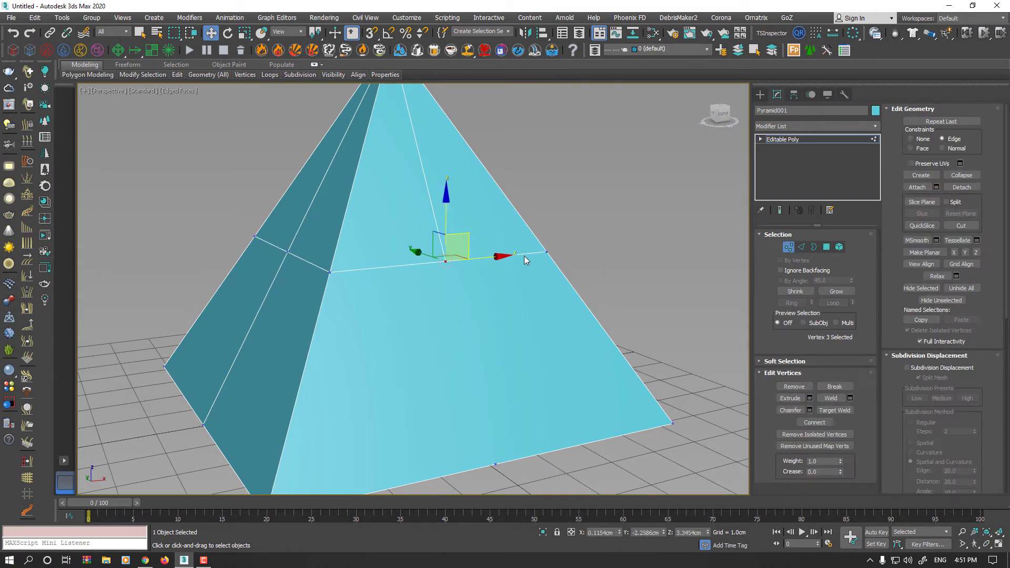
{"action": "scroll", "coordinate": [599, 247], "scroll_direction": "up", "scroll_amount": 2}
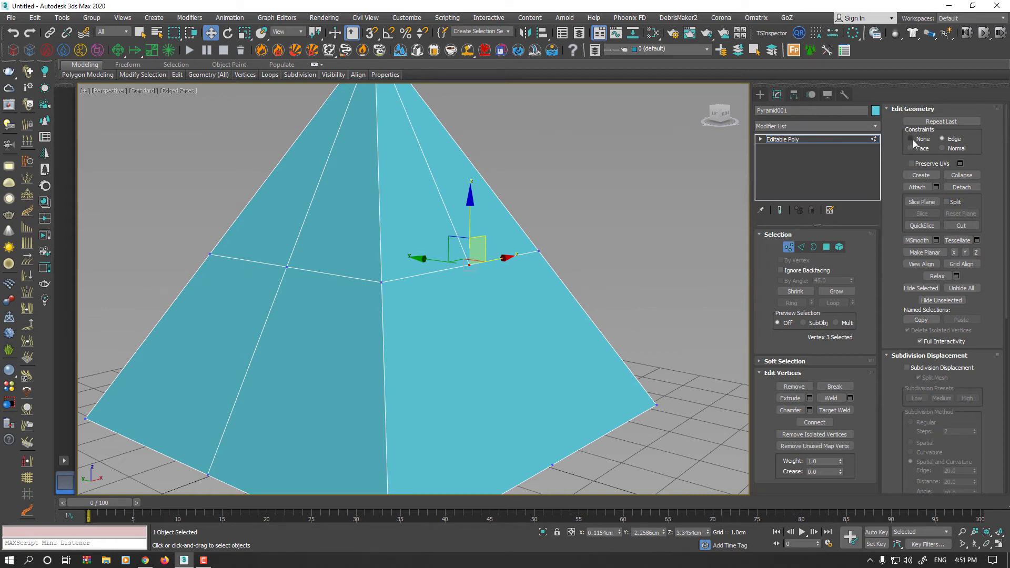
{"action": "mouse_move", "coordinate": [584, 237]}
{"action": "middle_mouse_down", "text": "alt"}
{"action": "mouse_move", "coordinate": [572, 246]}
{"action": "mouse_move", "coordinate": [588, 210]}
{"action": "middle_mouse_up", "text": "alt"}
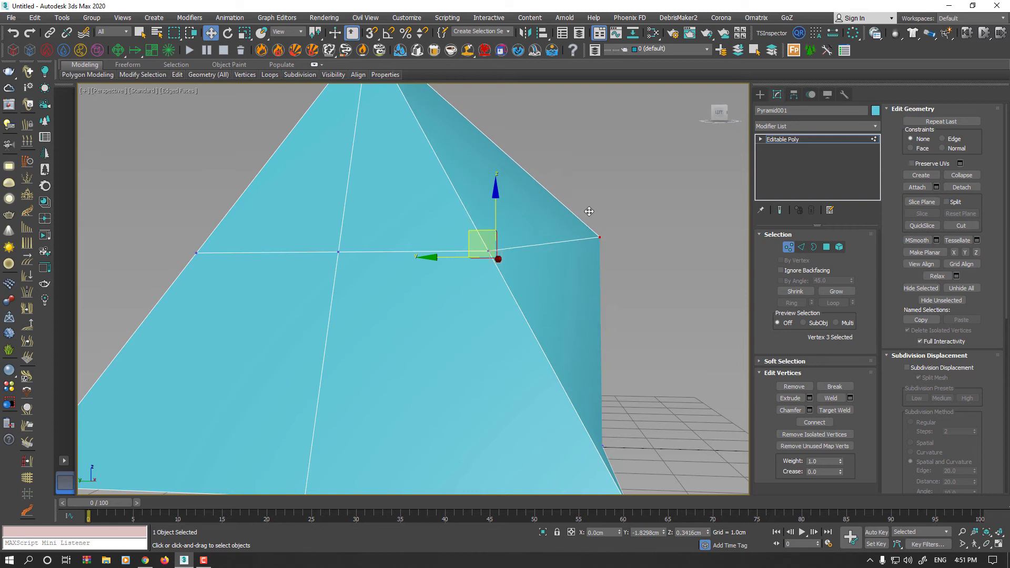
{"action": "middle_click_drag", "start_coordinate": [588, 210], "coordinate": [587, 207], "text": "alt"}
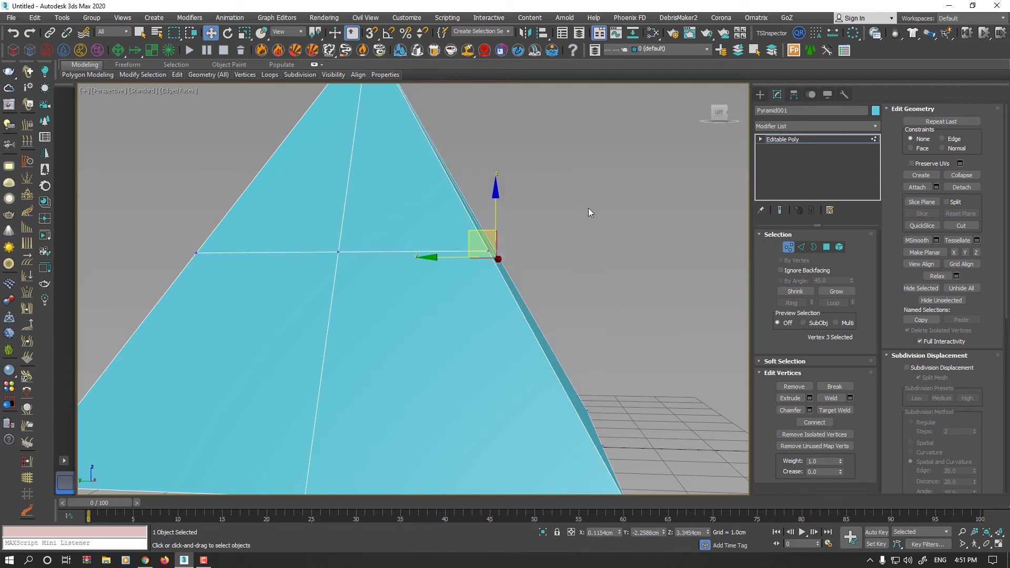
{"action": "scroll", "coordinate": [588, 208], "scroll_direction": "down", "scroll_amount": 3}
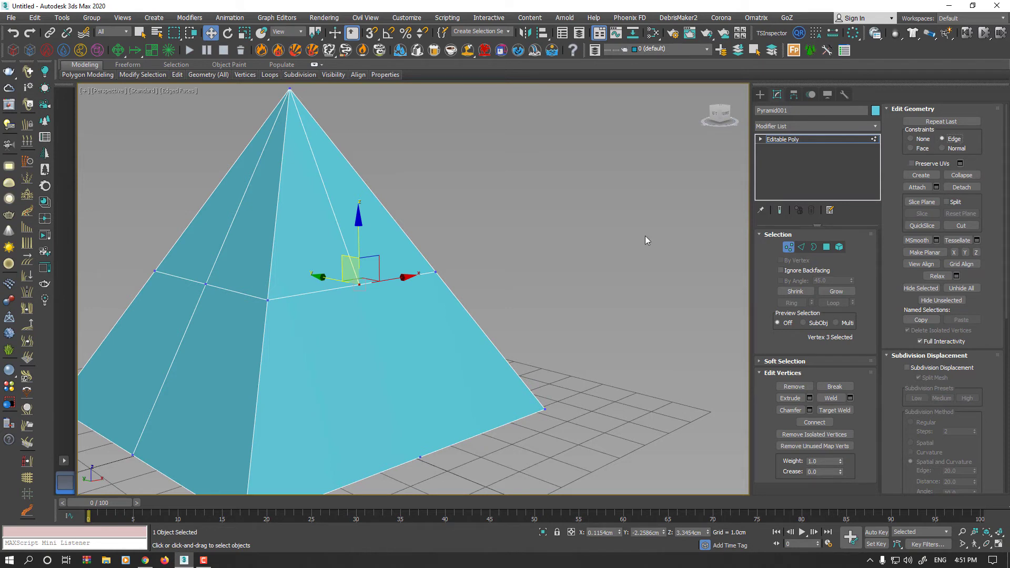
{"action": "scroll", "coordinate": [463, 282], "scroll_direction": "down", "scroll_amount": 2}
{"action": "scroll", "coordinate": [466, 282], "scroll_direction": "up", "scroll_amount": 1}
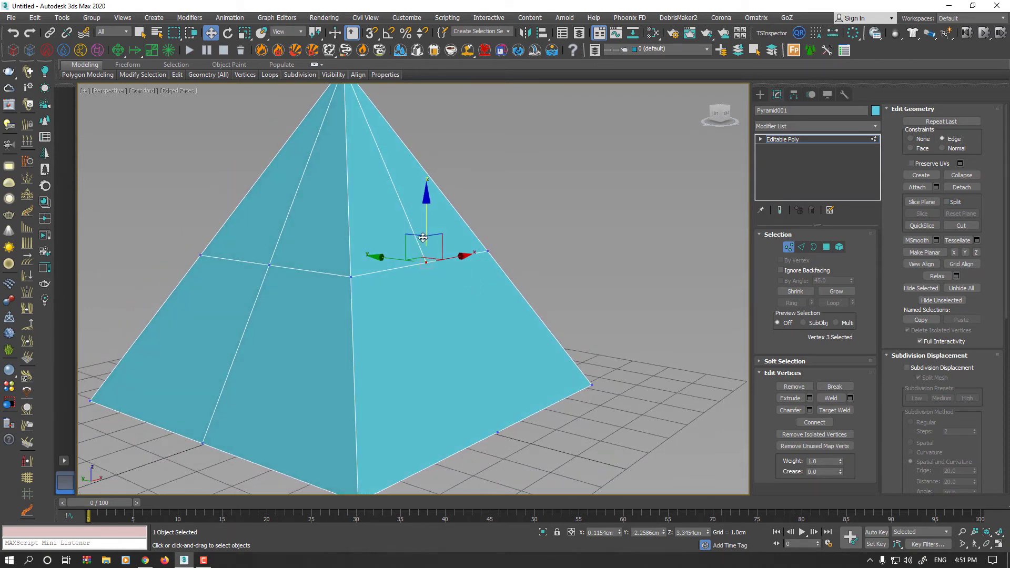
{"action": "mouse_move", "coordinate": [423, 237]}
{"action": "left_mouse_down"}
{"action": "mouse_move", "coordinate": [426, 221]}
{"action": "mouse_move", "coordinate": [449, 269]}
{"action": "left_mouse_up"}
{"action": "middle_click_drag", "start_coordinate": [458, 260], "coordinate": [443, 250], "text": "alt"}
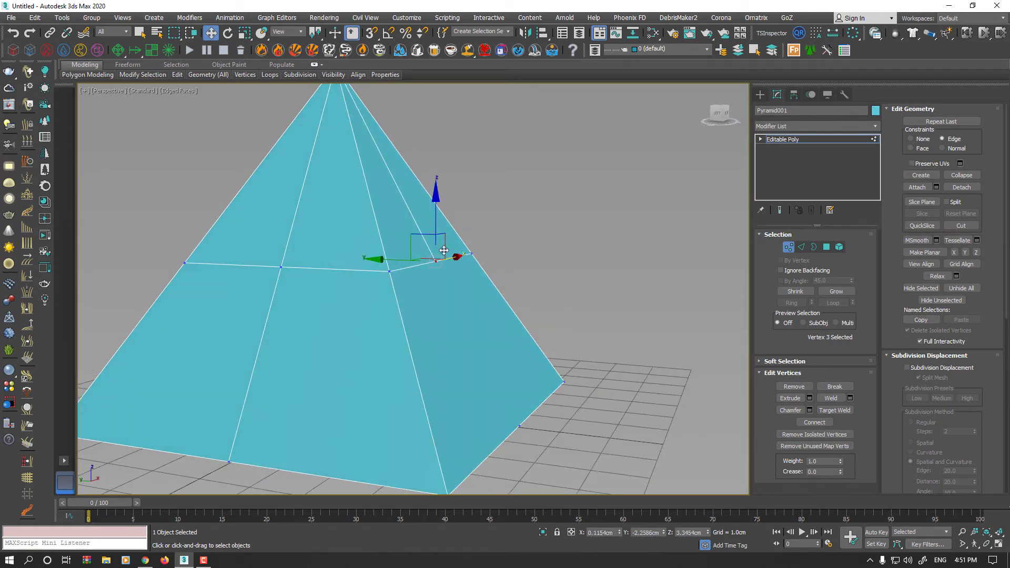
{"action": "left_click_drag", "start_coordinate": [445, 250], "coordinate": [446, 283]}
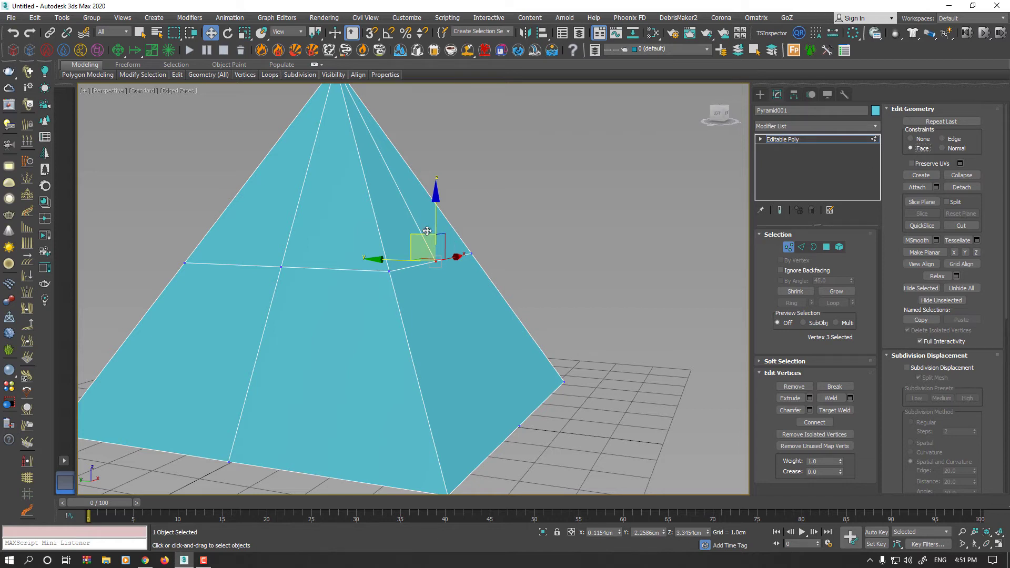
Drag vertex 3 down across the pyramid's face under the Face constraint
{"action": "mouse_move", "coordinate": [451, 254]}
{"action": "left_mouse_down"}
{"action": "mouse_move", "coordinate": [440, 264]}
{"action": "mouse_move", "coordinate": [451, 309]}
{"action": "left_mouse_up"}
{"action": "middle_click_drag", "start_coordinate": [451, 310], "coordinate": [432, 331], "text": "alt"}
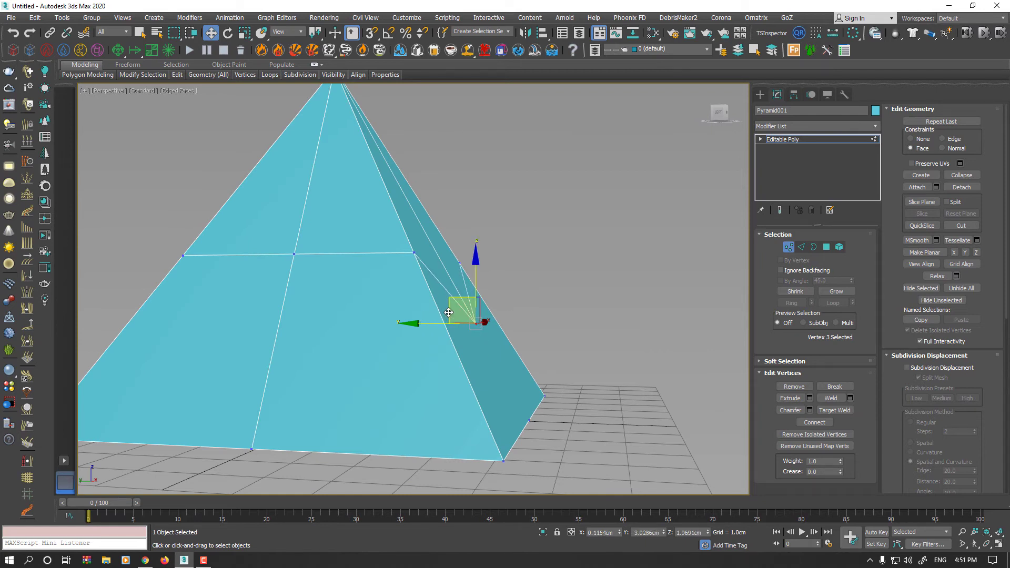
Undo the face slide and set Constraints to Normal
{"action": "key", "text": "ctrl+z"}
{"action": "middle_click_drag", "start_coordinate": [448, 316], "coordinate": [424, 332], "text": "alt"}
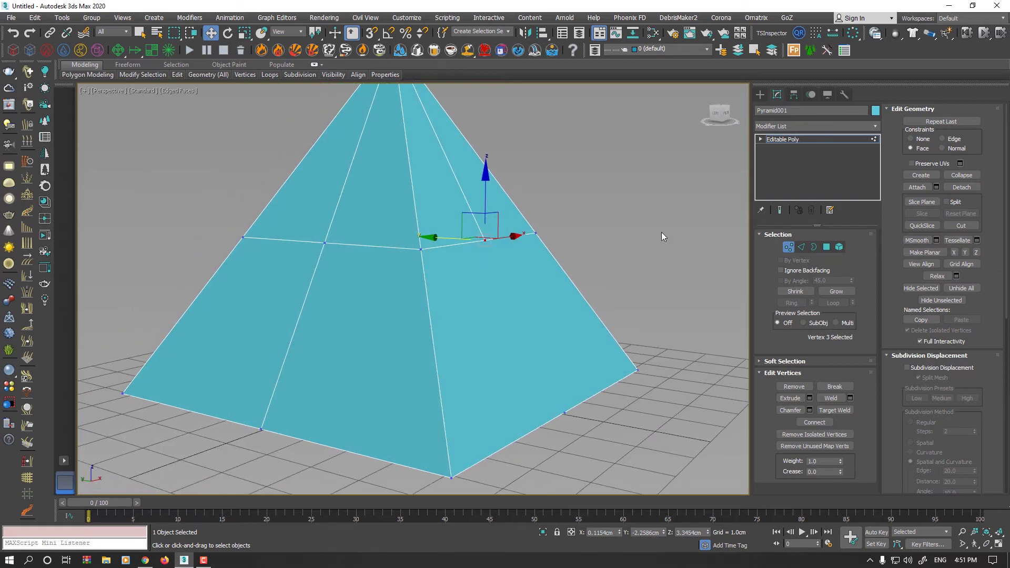
{"action": "left_click", "coordinate": [949, 148]}
Select ring vertex 9 and push it sideways along its normal
{"action": "left_click", "coordinate": [323, 243]}
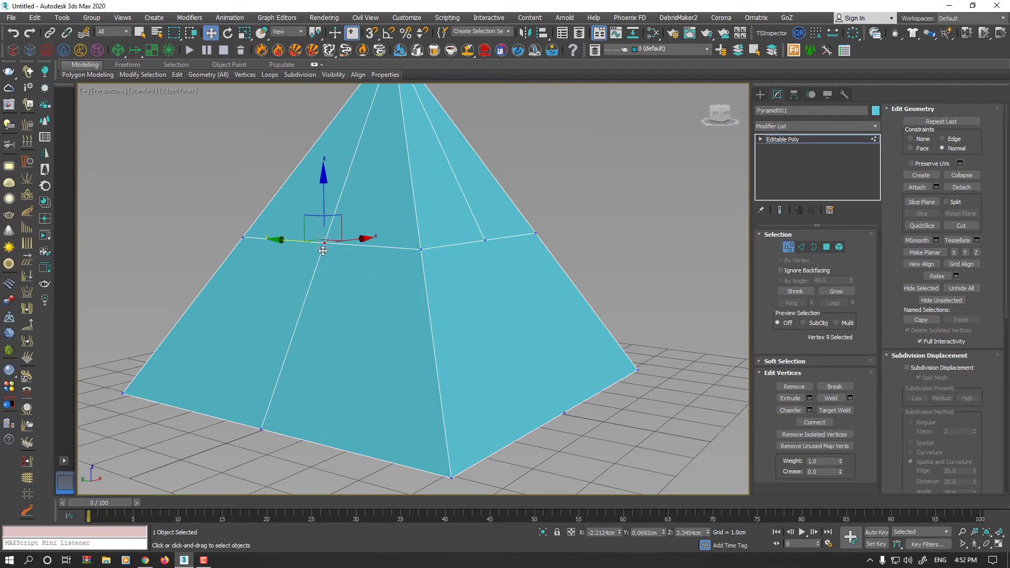
{"action": "middle_click_drag", "start_coordinate": [322, 243], "coordinate": [279, 255], "text": "alt"}
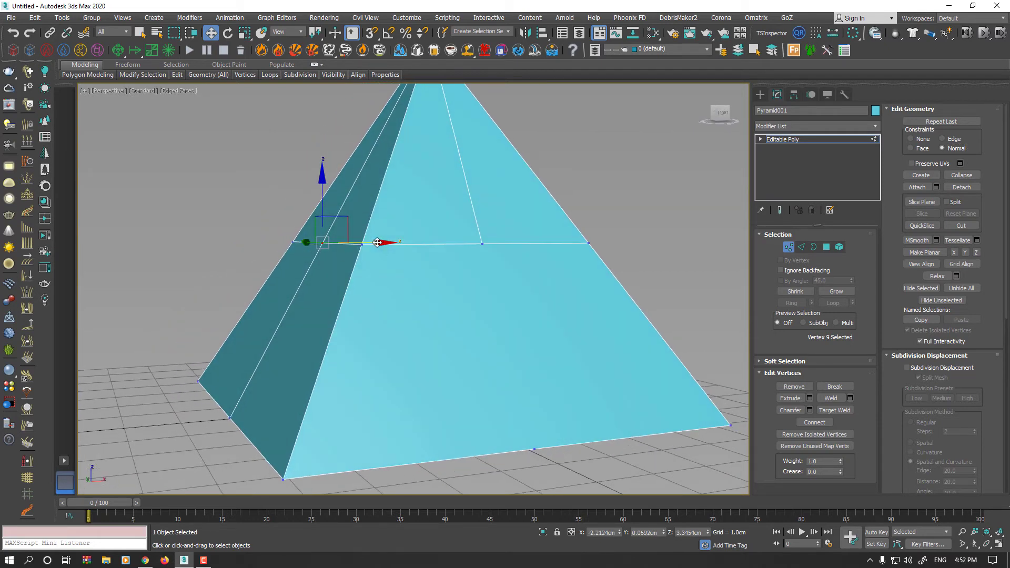
{"action": "mouse_move", "coordinate": [385, 243]}
{"action": "left_mouse_down"}
{"action": "mouse_move", "coordinate": [405, 242]}
{"action": "mouse_move", "coordinate": [351, 239]}
{"action": "mouse_move", "coordinate": [417, 245]}
{"action": "left_mouse_up"}
{"action": "mouse_move", "coordinate": [418, 246]}
{"action": "middle_mouse_down", "text": "alt"}
{"action": "mouse_move", "coordinate": [451, 248]}
{"action": "mouse_move", "coordinate": [461, 267]}
{"action": "middle_mouse_up", "text": "alt"}
{"action": "scroll", "coordinate": [450, 248], "scroll_direction": "down", "scroll_amount": 2}
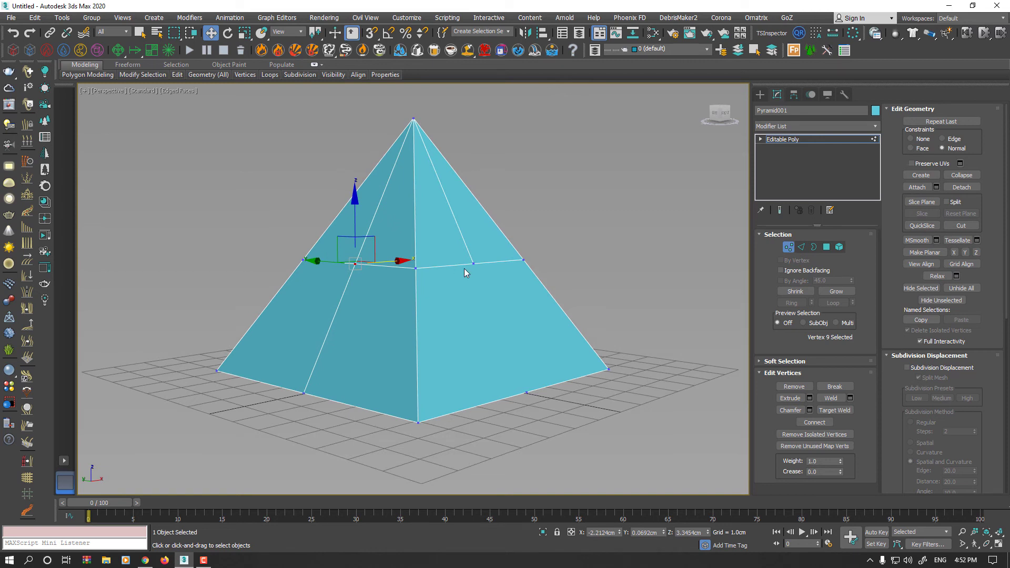
Exit vertex editing and add an Edit Normals modifier to the pyramid
{"action": "left_click", "coordinate": [790, 251]}
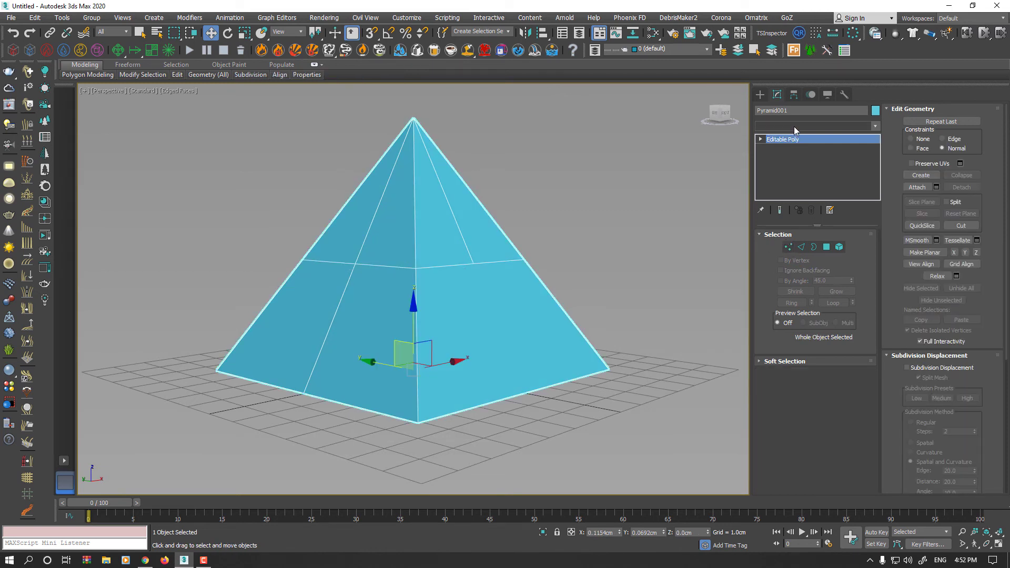
{"action": "left_click", "coordinate": [794, 127]}
{"action": "type", "text": "esh"}
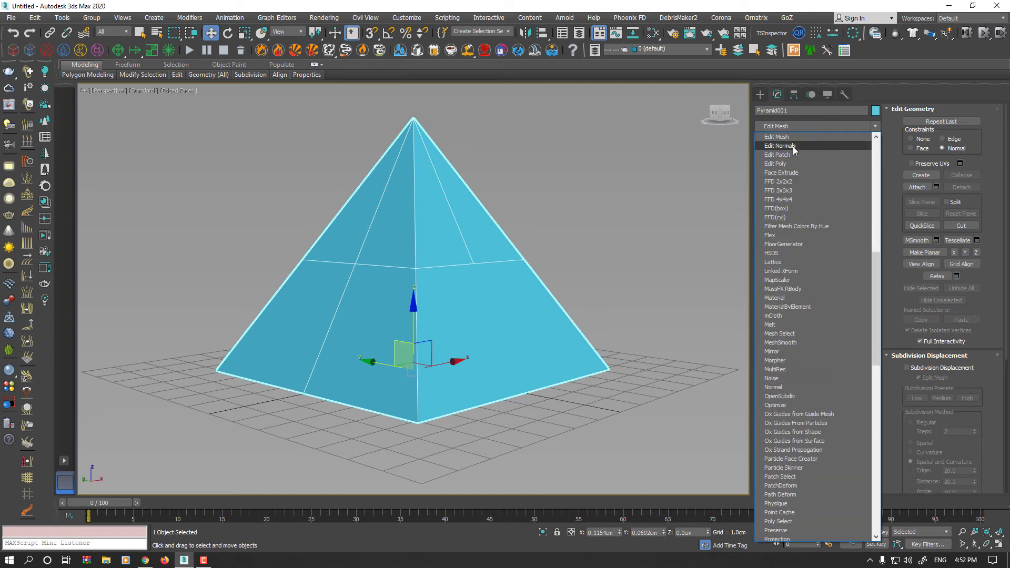
{"action": "left_click", "coordinate": [793, 147]}
{"action": "middle_click_drag", "start_coordinate": [491, 280], "coordinate": [408, 293], "text": "alt"}
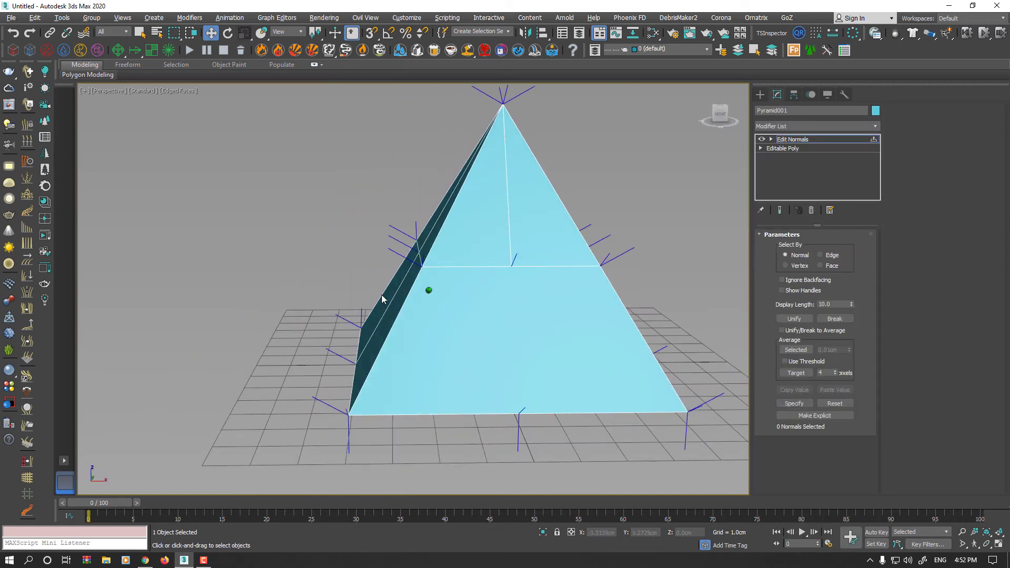
{"action": "middle_click_drag", "start_coordinate": [449, 261], "coordinate": [416, 259], "text": "alt"}
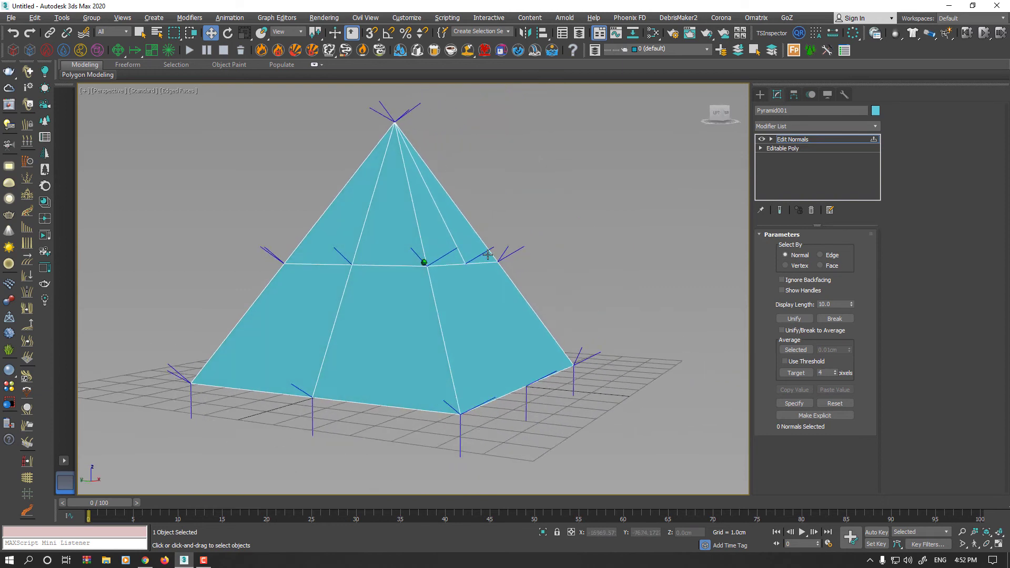
Select normals by face on several front faces, ending with the front-right face
{"action": "left_click", "coordinate": [820, 255]}
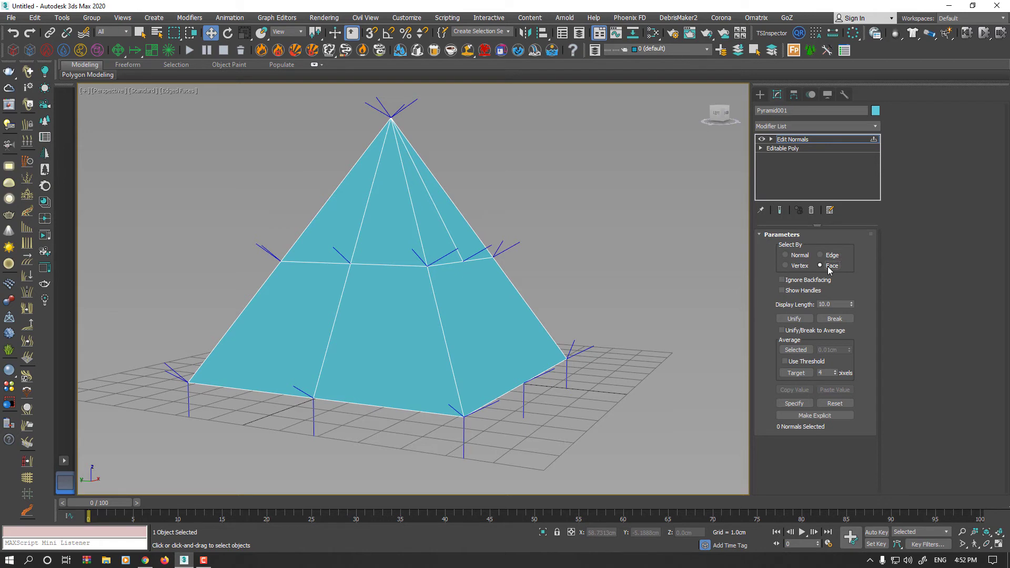
{"action": "left_click", "coordinate": [509, 315]}
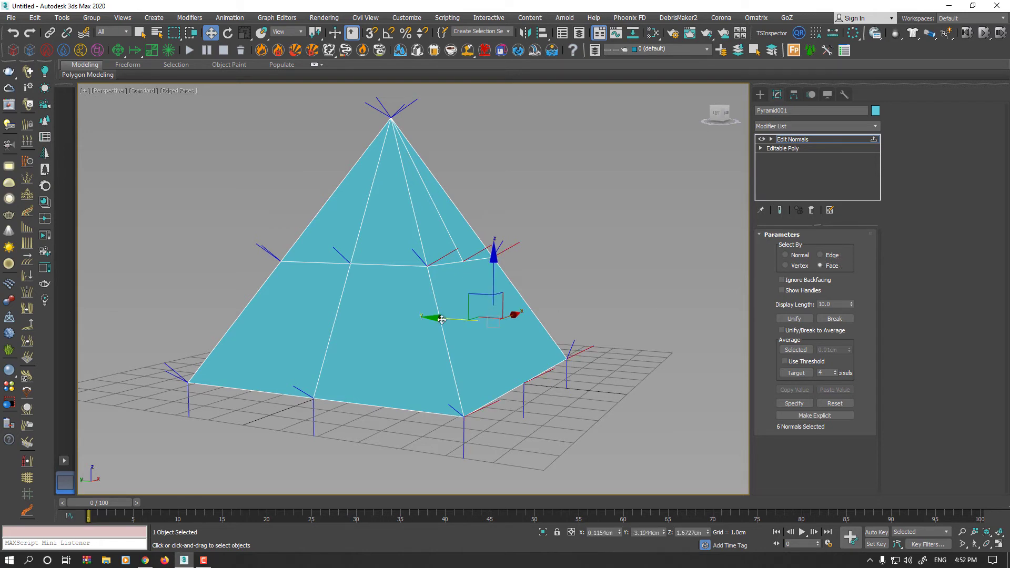
{"action": "left_click", "coordinate": [373, 328]}
{"action": "left_click", "coordinate": [381, 250]}
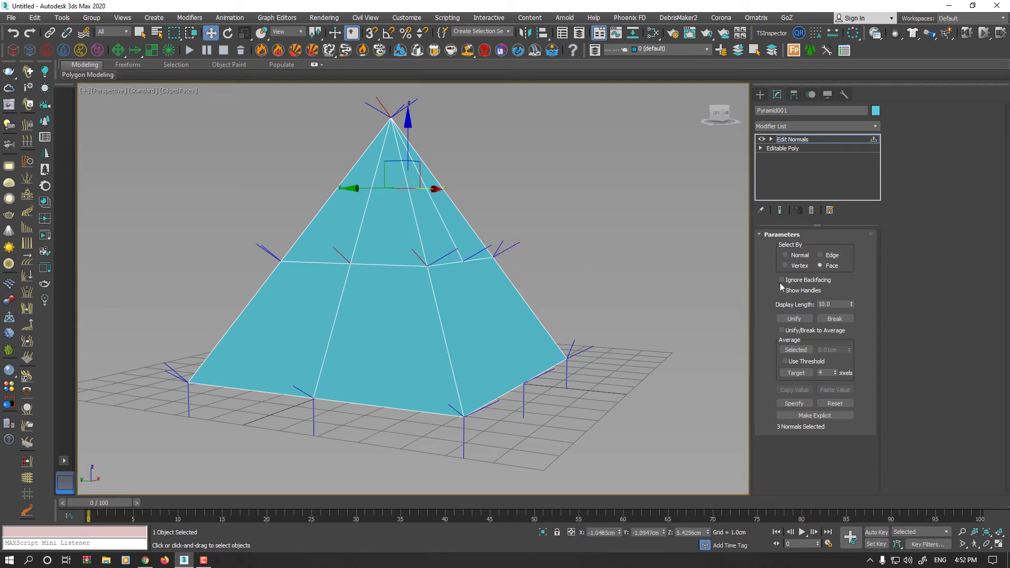
{"action": "left_click", "coordinate": [436, 303]}
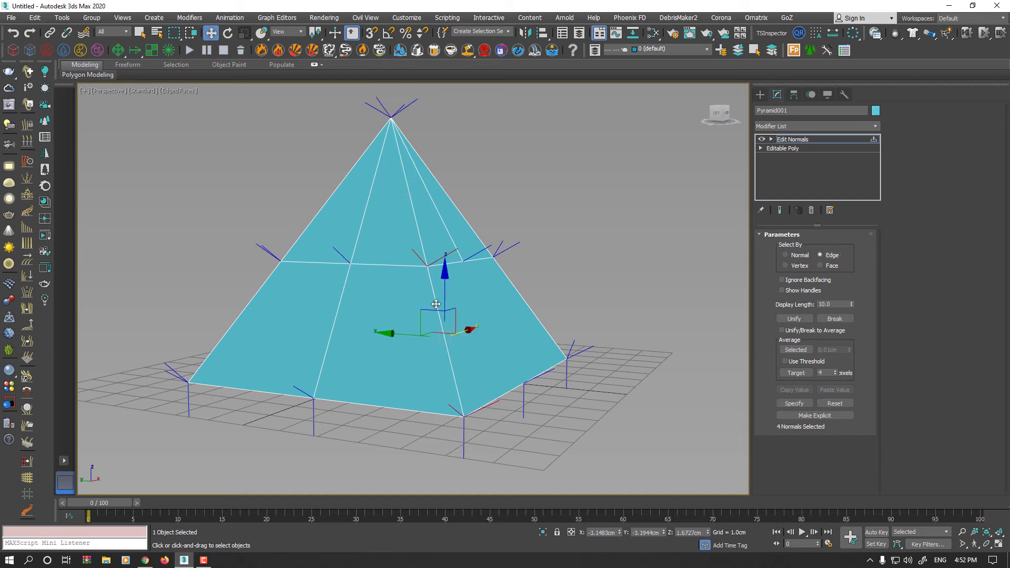
{"action": "middle_click_drag", "start_coordinate": [430, 309], "coordinate": [401, 344], "text": "alt"}
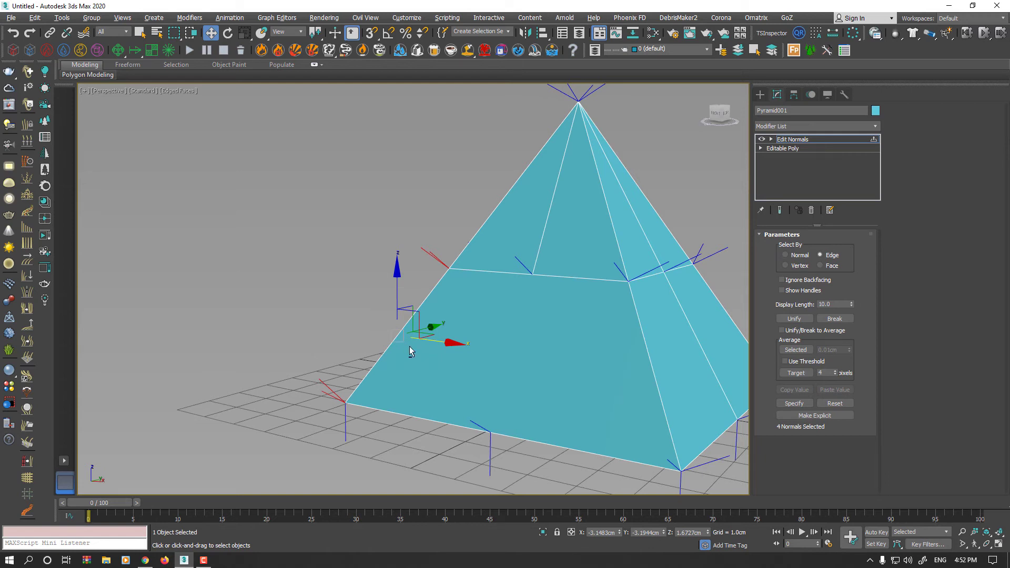
{"action": "middle_click_drag", "start_coordinate": [409, 350], "coordinate": [486, 359], "text": "alt"}
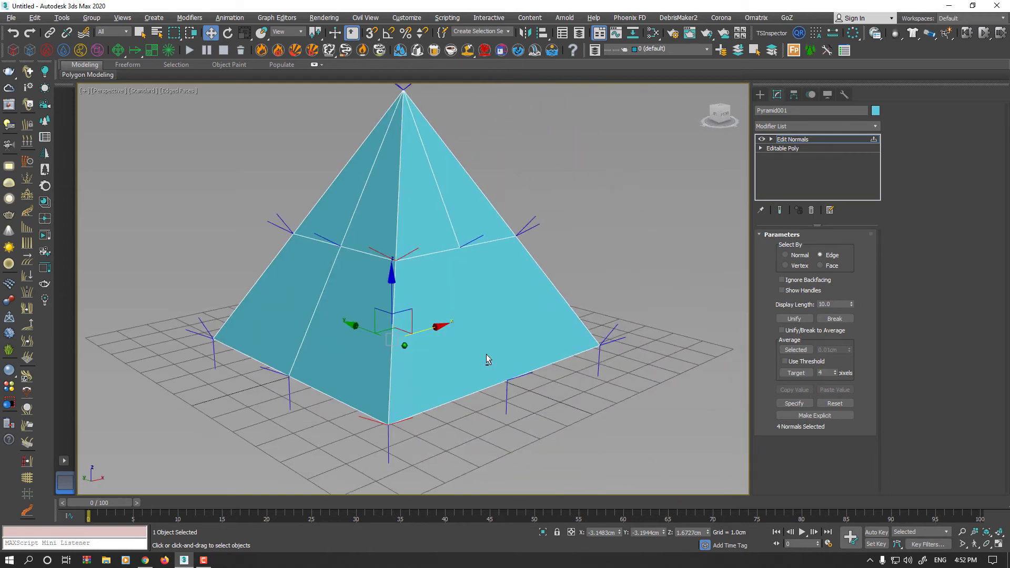
Delete the Edit Normals modifier and switch to Edge sub-object mode
{"action": "left_click", "coordinate": [811, 211]}
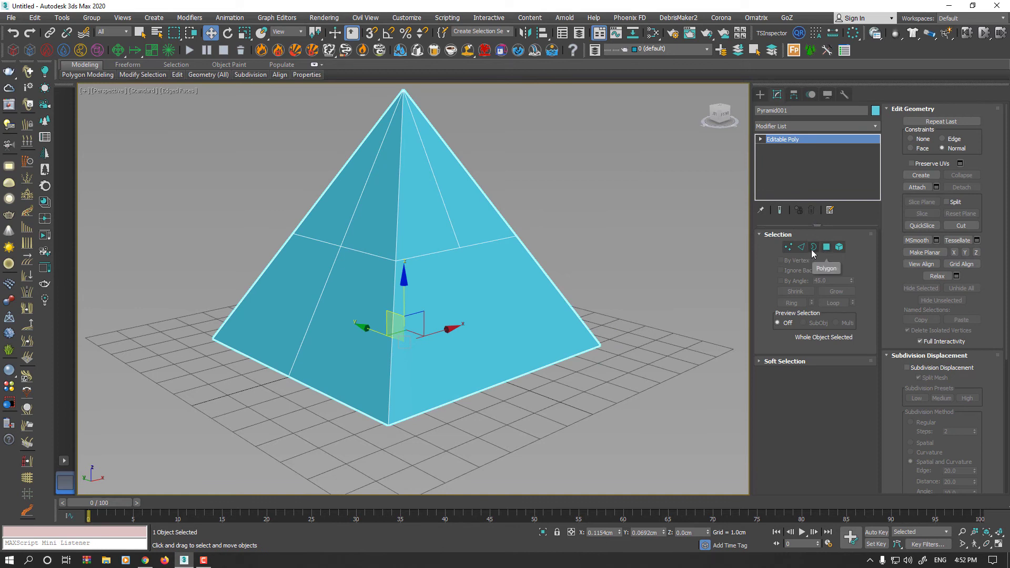
{"action": "left_click", "coordinate": [800, 248]}
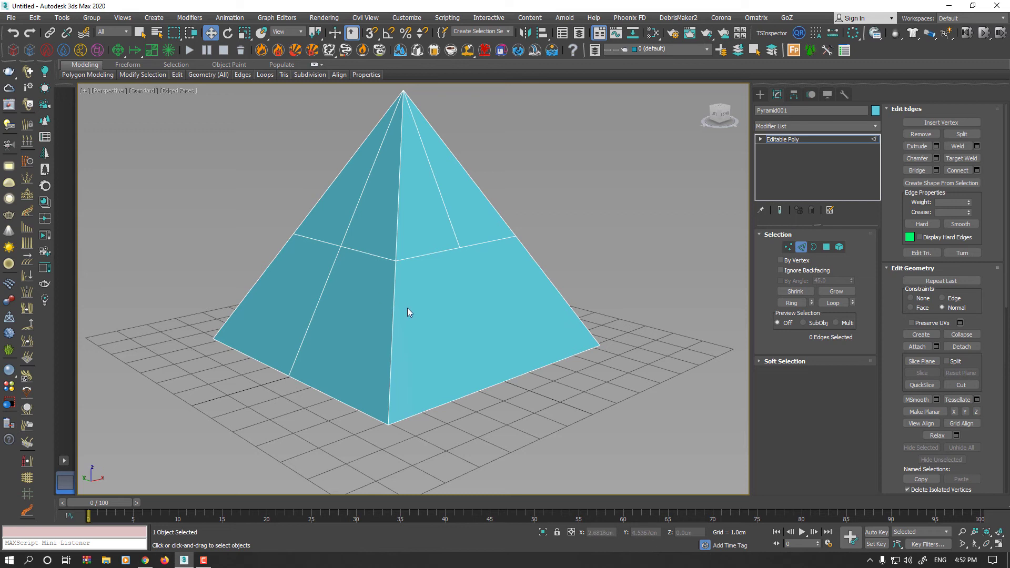
{"action": "mouse_move", "coordinate": [407, 312]}
{"action": "middle_mouse_down", "text": "alt"}
{"action": "mouse_move", "coordinate": [415, 335]}
{"action": "mouse_move", "coordinate": [473, 331]}
{"action": "middle_mouse_up", "text": "alt"}
Select mid-height edge 17 and push it outward along its normal
{"action": "left_click", "coordinate": [410, 331]}
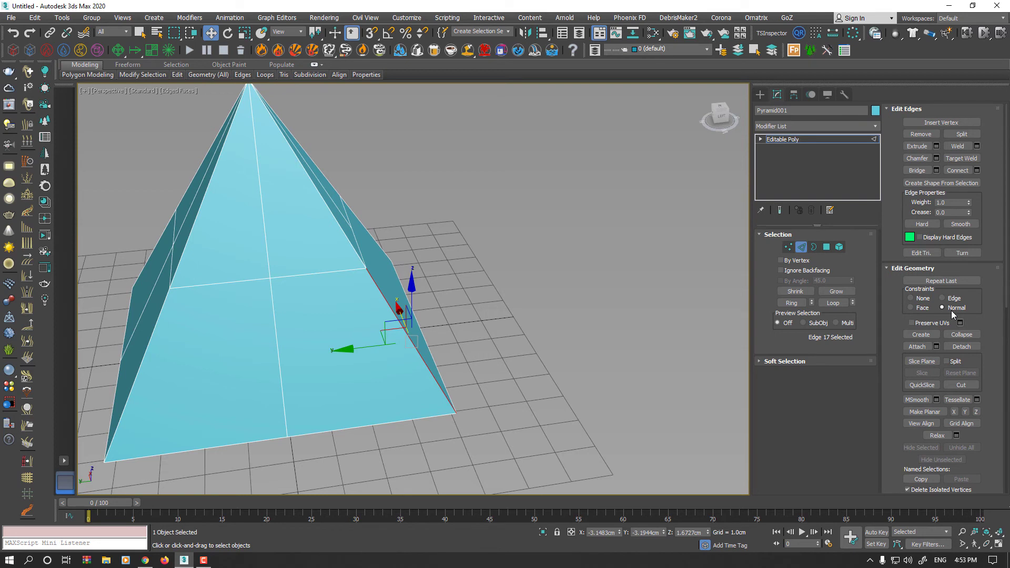
{"action": "mouse_move", "coordinate": [398, 328]}
{"action": "left_mouse_down"}
{"action": "mouse_move", "coordinate": [370, 305]}
{"action": "mouse_move", "coordinate": [491, 327]}
{"action": "mouse_move", "coordinate": [441, 301]}
{"action": "left_mouse_up"}
{"action": "middle_click_drag", "start_coordinate": [450, 306], "coordinate": [531, 284], "text": "alt"}
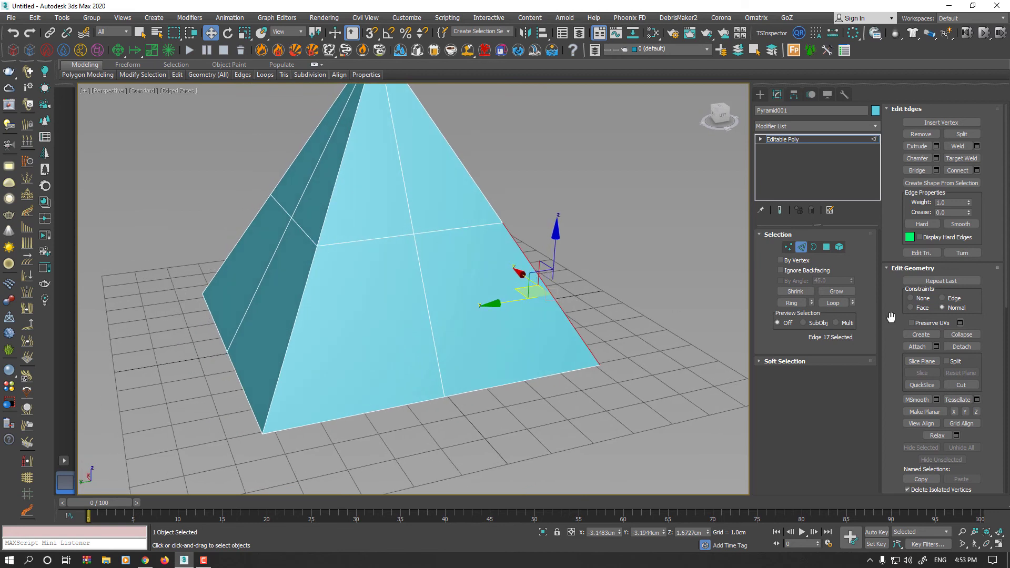
Move edge 17 with no constraint, then cancel the move
{"action": "middle_click_drag", "start_coordinate": [677, 339], "coordinate": [670, 339], "text": "alt"}
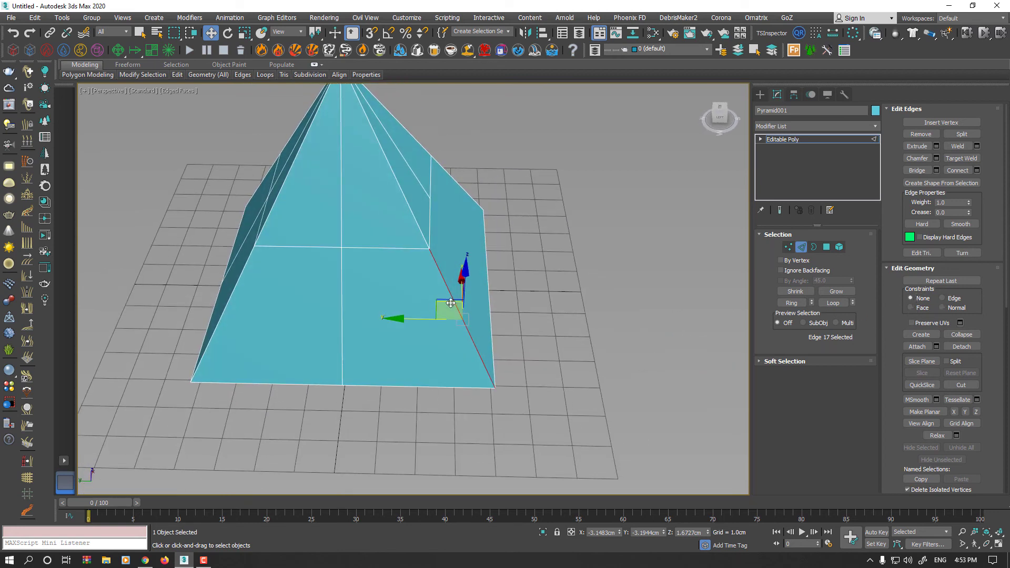
{"action": "mouse_move", "coordinate": [451, 303]}
{"action": "left_mouse_down"}
{"action": "mouse_move", "coordinate": [402, 347]}
{"action": "mouse_move", "coordinate": [433, 315]}
{"action": "left_mouse_up"}
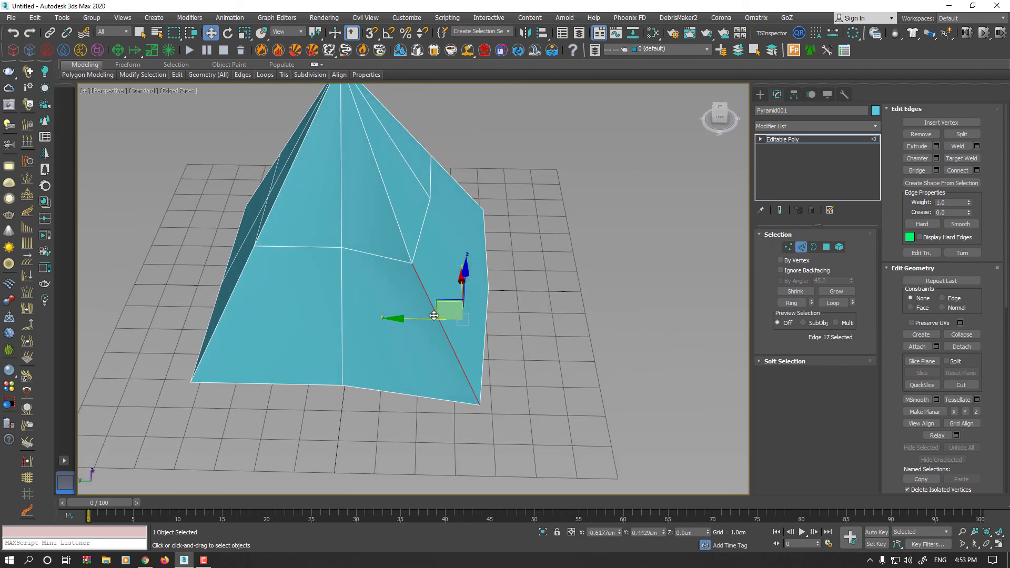
{"action": "right_click", "coordinate": [434, 316]}
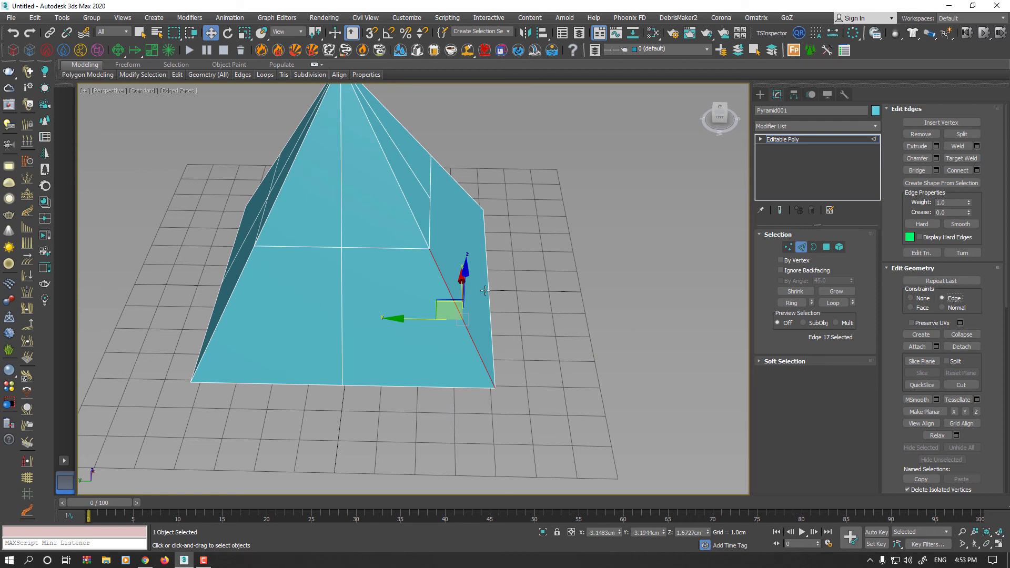
Slide edge 17 along neighbouring edges, then cancel to restore it
{"action": "middle_click_drag", "start_coordinate": [473, 285], "coordinate": [477, 265], "text": "alt"}
{"action": "mouse_move", "coordinate": [480, 263]}
{"action": "left_mouse_down"}
{"action": "mouse_move", "coordinate": [504, 273]}
{"action": "mouse_move", "coordinate": [437, 195]}
{"action": "left_mouse_up"}
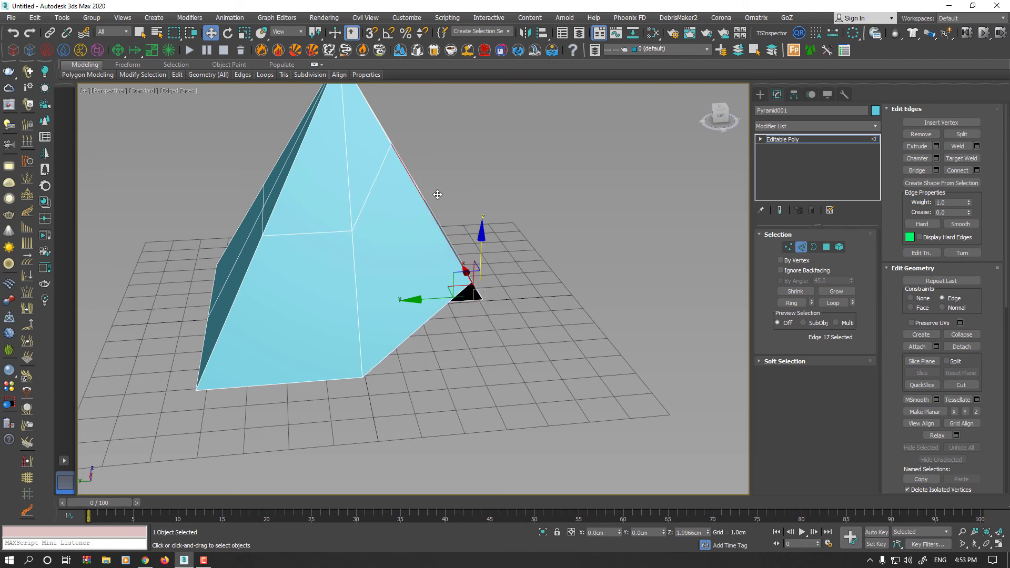
{"action": "right_click", "coordinate": [437, 196]}
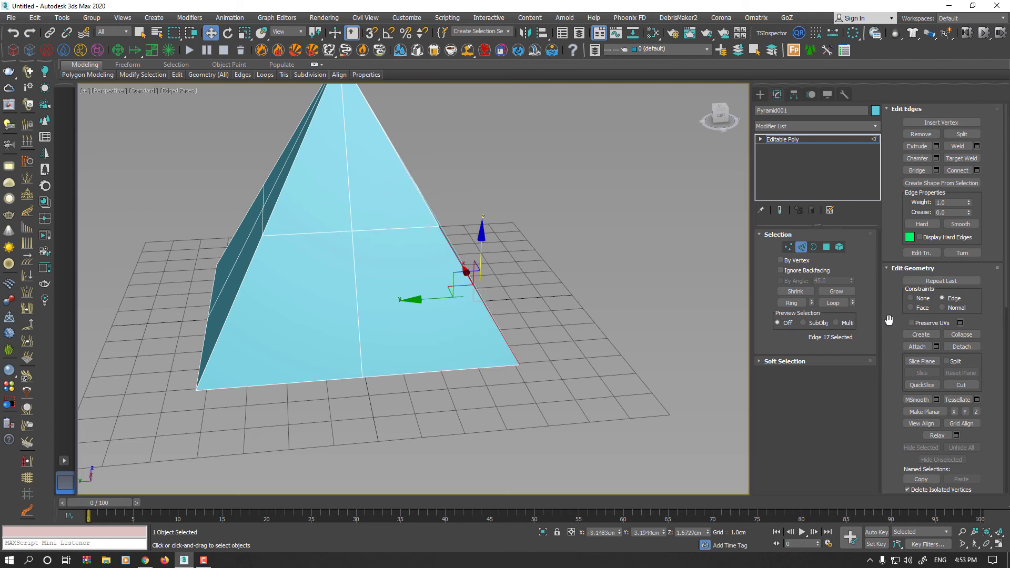
{"action": "mouse_move", "coordinate": [719, 350]}
{"action": "middle_mouse_down", "text": "alt"}
{"action": "mouse_move", "coordinate": [643, 371]}
{"action": "mouse_move", "coordinate": [478, 340]}
{"action": "middle_mouse_up", "text": "alt"}
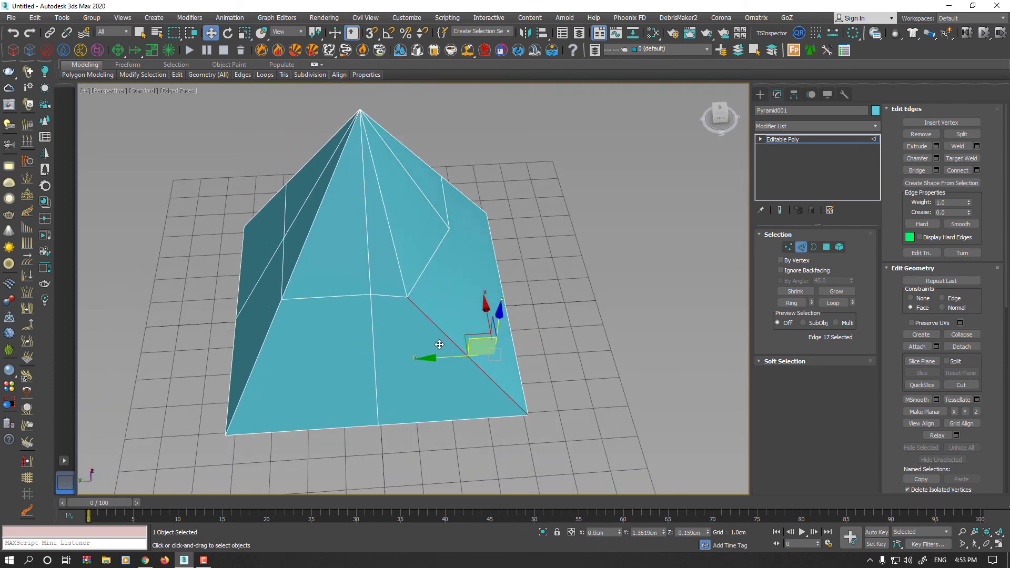
Push vertex 9 outward along its normal using the Normal constraint, then undo it
{"action": "left_click", "coordinate": [422, 261]}
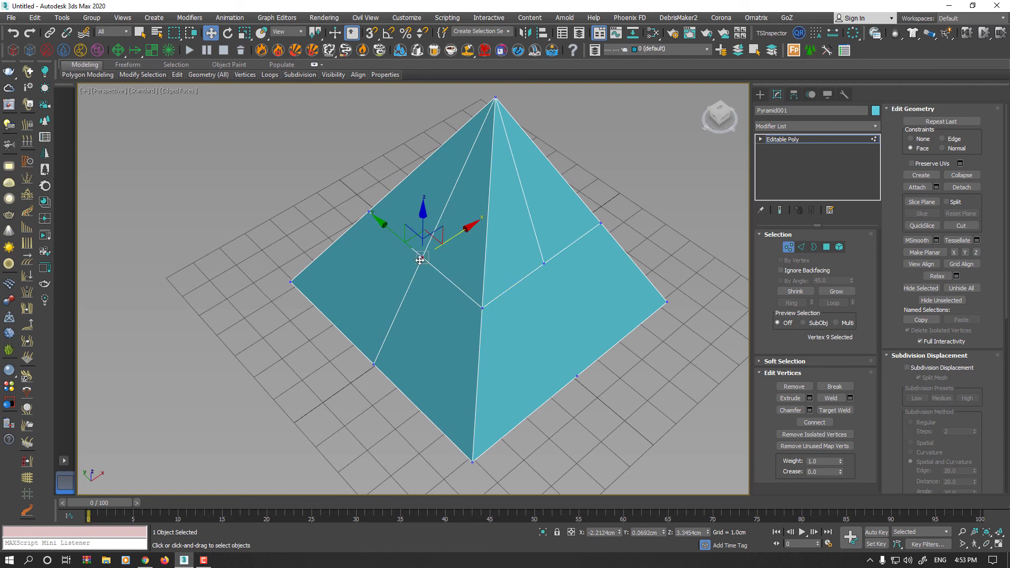
{"action": "mouse_move", "coordinate": [422, 264]}
{"action": "middle_mouse_down", "text": "alt"}
{"action": "mouse_move", "coordinate": [475, 270]}
{"action": "mouse_move", "coordinate": [380, 224]}
{"action": "mouse_move", "coordinate": [366, 205]}
{"action": "middle_mouse_up", "text": "alt"}
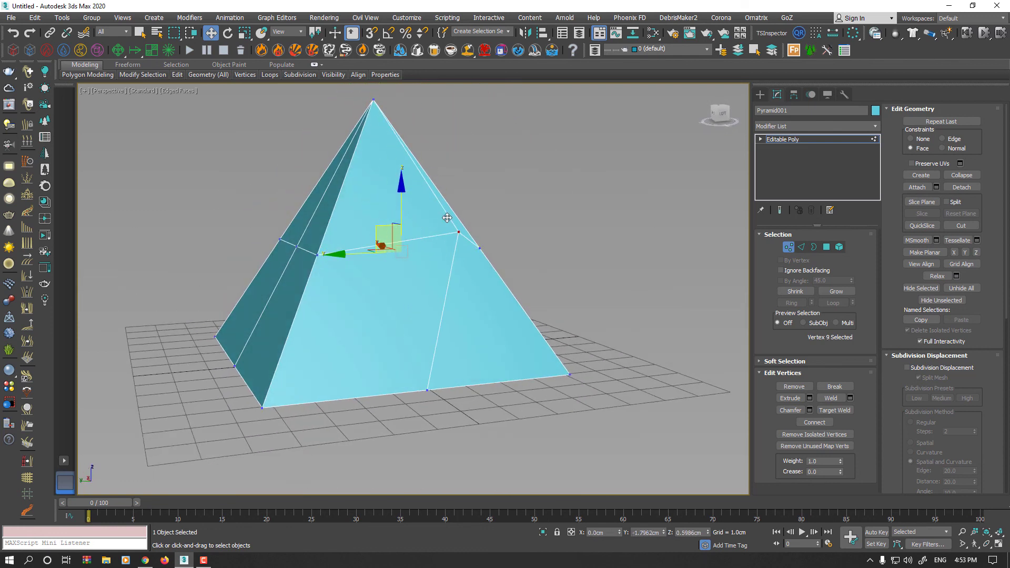
{"action": "mouse_move", "coordinate": [410, 269]}
{"action": "middle_mouse_down", "text": "alt"}
{"action": "mouse_move", "coordinate": [420, 279]}
{"action": "mouse_move", "coordinate": [394, 261]}
{"action": "middle_mouse_up", "text": "alt"}
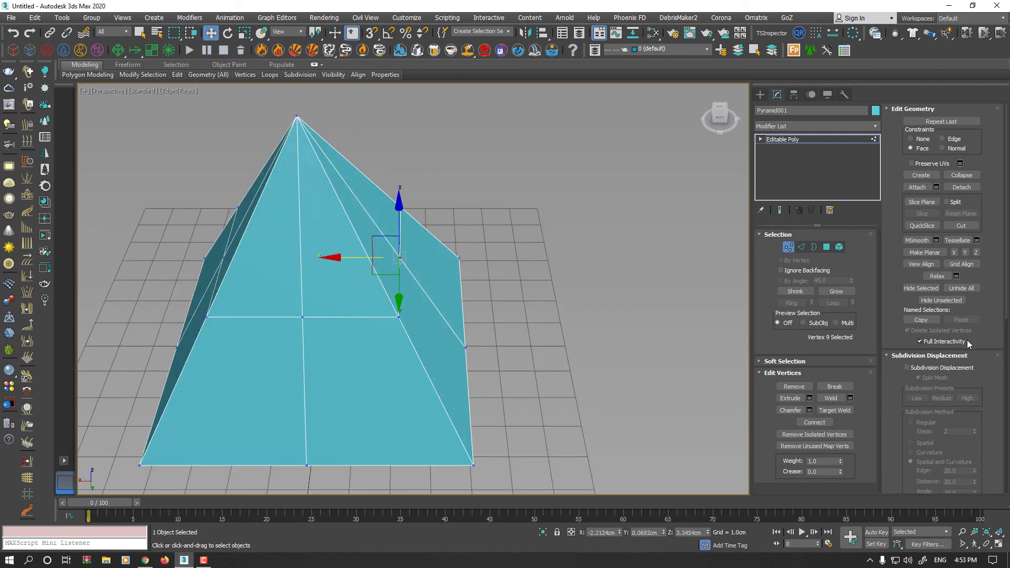
{"action": "left_click_drag", "start_coordinate": [983, 336], "coordinate": [955, 148]}
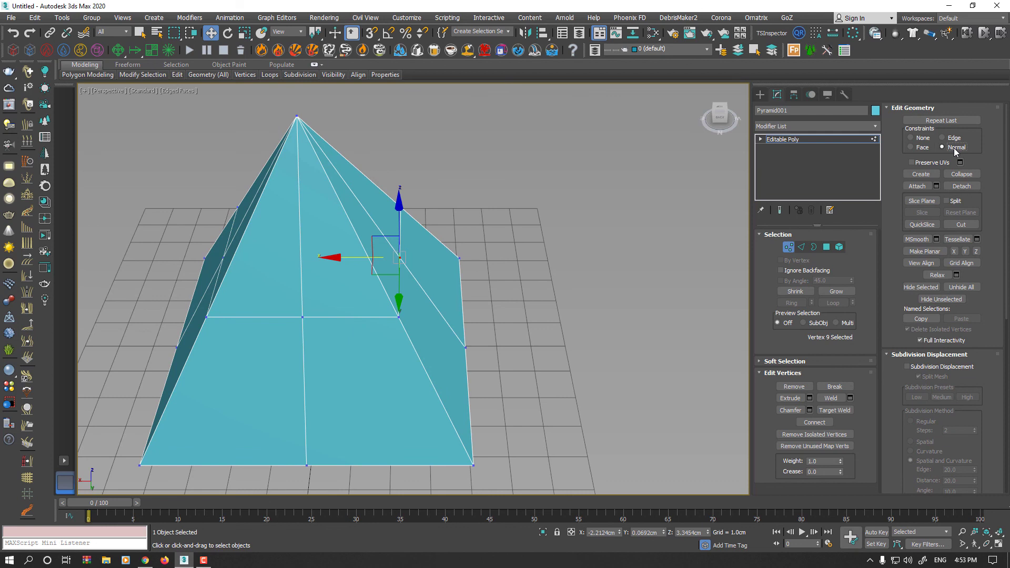
{"action": "left_click_drag", "start_coordinate": [358, 258], "coordinate": [181, 260]}
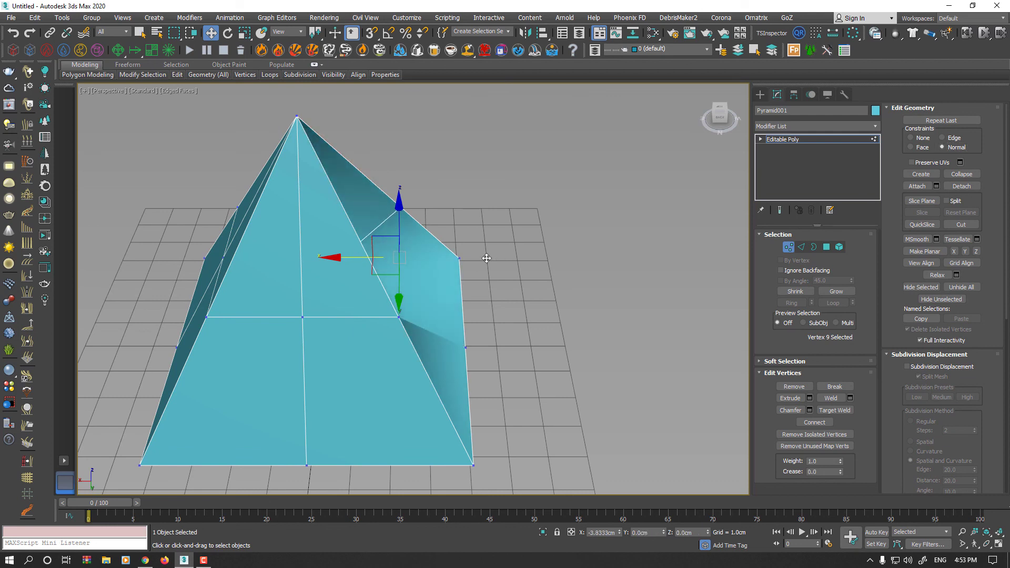
{"action": "middle_click_drag", "start_coordinate": [181, 260], "coordinate": [374, 231], "text": "alt"}
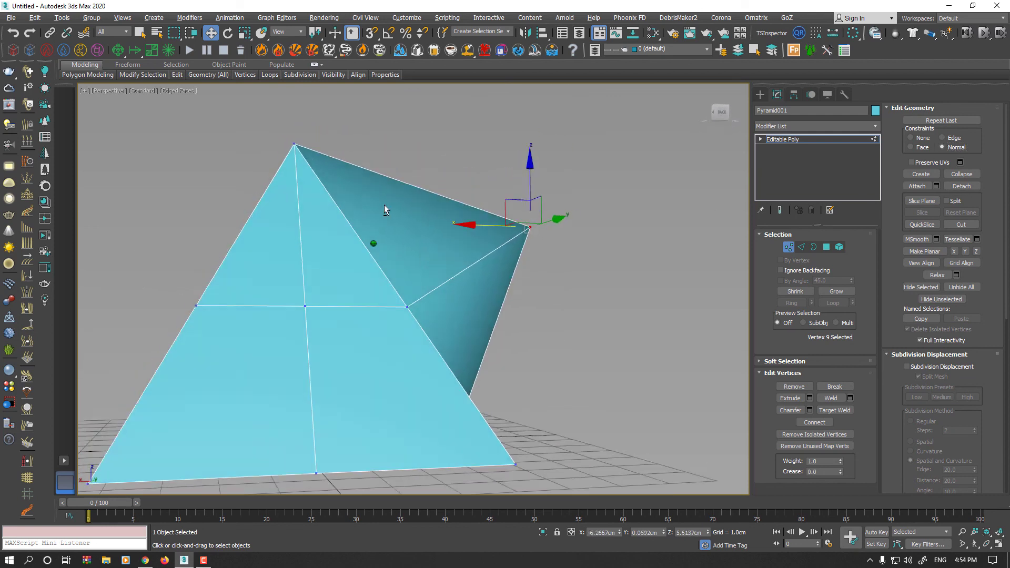
{"action": "key", "text": "ctrl+z"}
Select the apex vertex 1 and drag it up and down with the gizmo
{"action": "middle_click_drag", "start_coordinate": [408, 295], "coordinate": [453, 326], "text": "alt"}
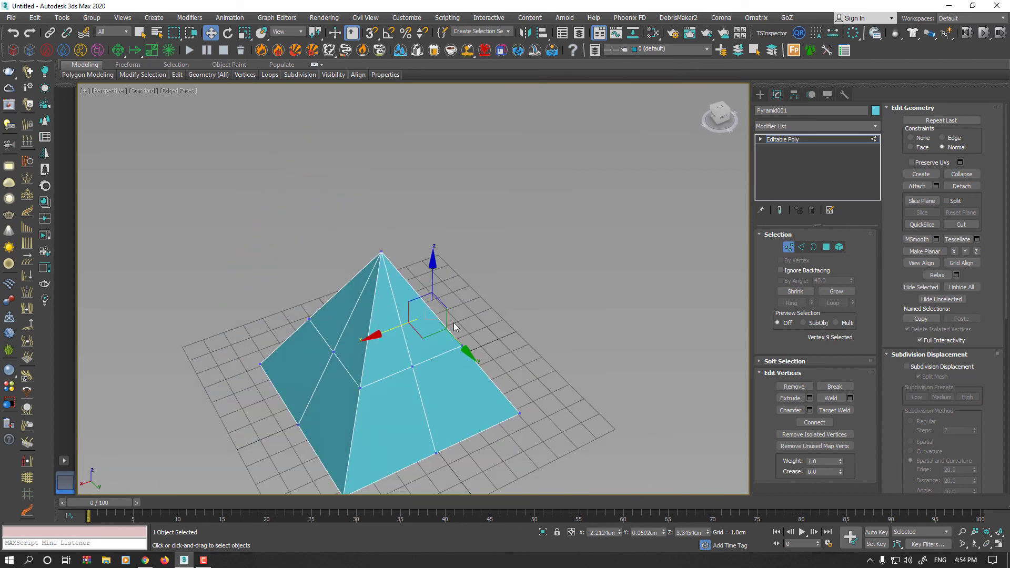
{"action": "mouse_move", "coordinate": [419, 296]}
{"action": "middle_mouse_down", "text": "alt"}
{"action": "mouse_move", "coordinate": [344, 151]}
{"action": "mouse_move", "coordinate": [402, 225]}
{"action": "middle_mouse_up", "text": "alt"}
{"action": "left_click", "coordinate": [345, 162]}
{"action": "left_click_drag", "start_coordinate": [401, 224], "coordinate": [387, 311]}
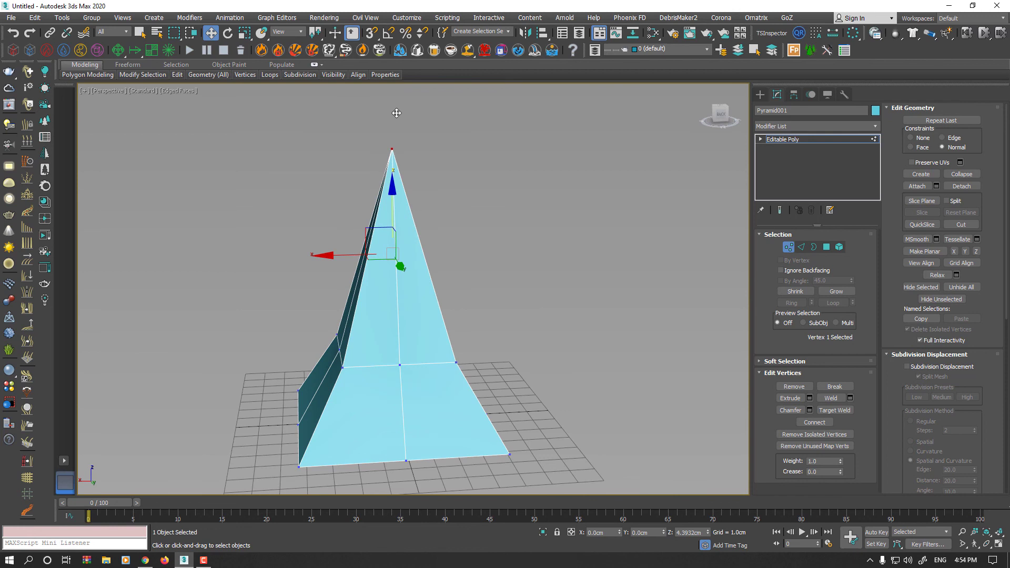